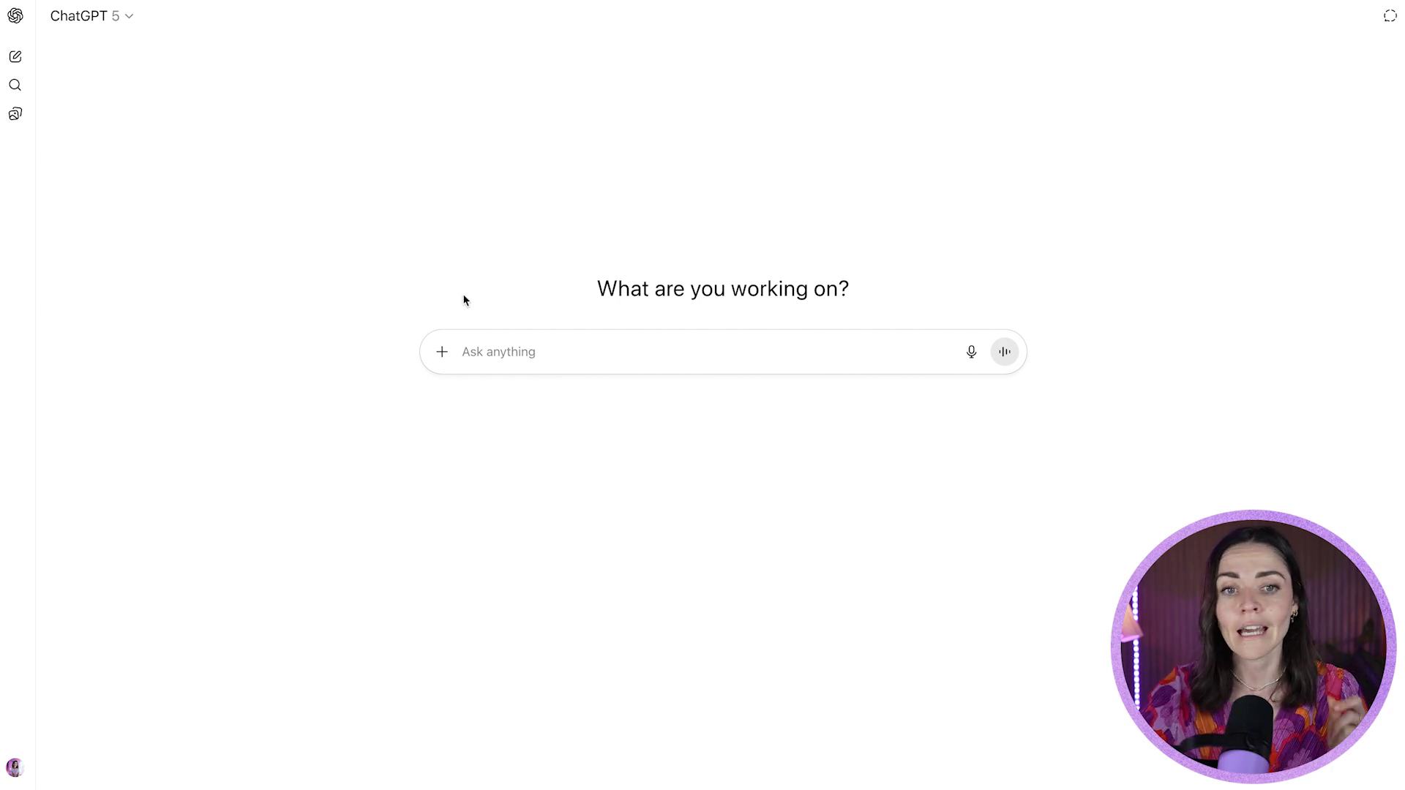
# Connect the Canva app to ChatGPT through the connected sources list and approve access
pyautogui.click(442, 352)
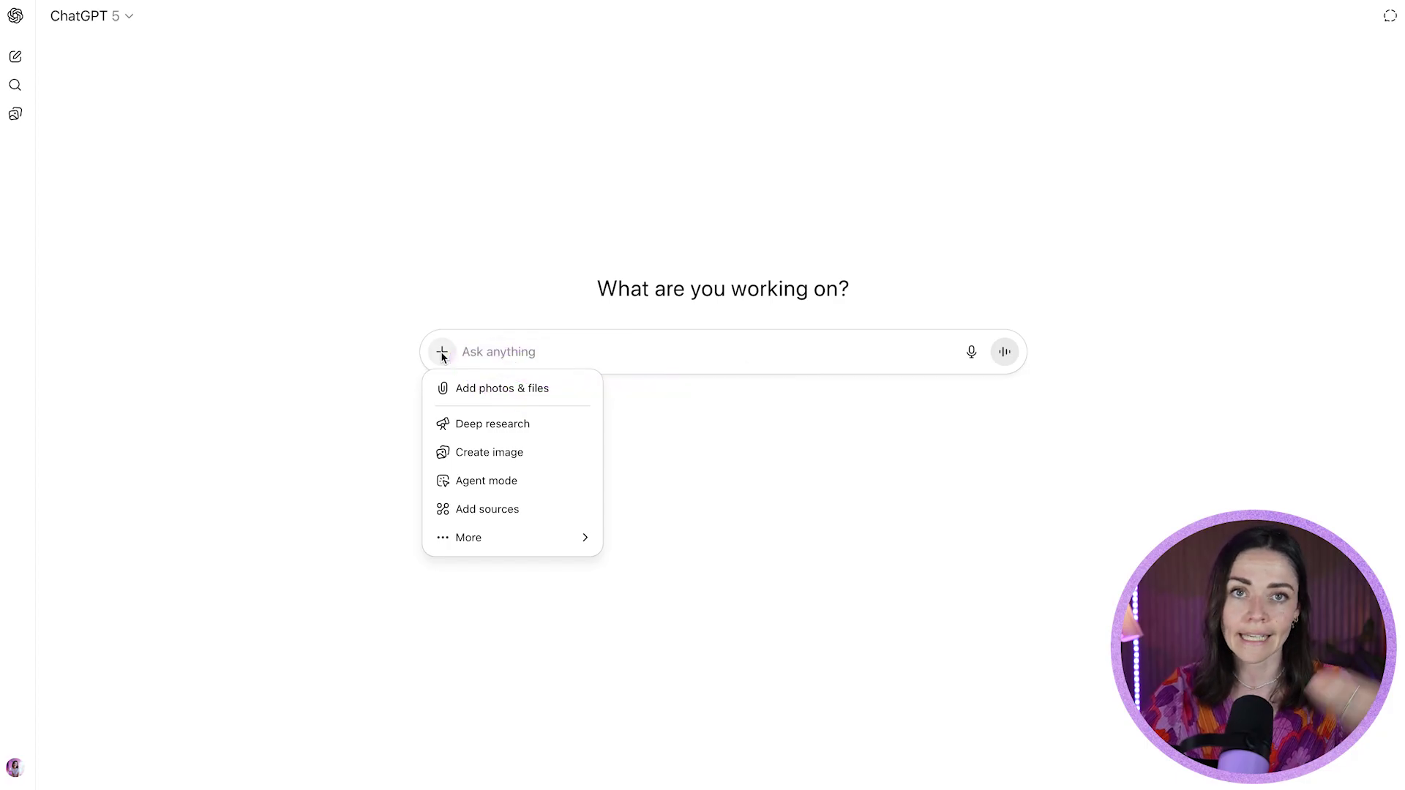
pyautogui.moveTo(492, 549)
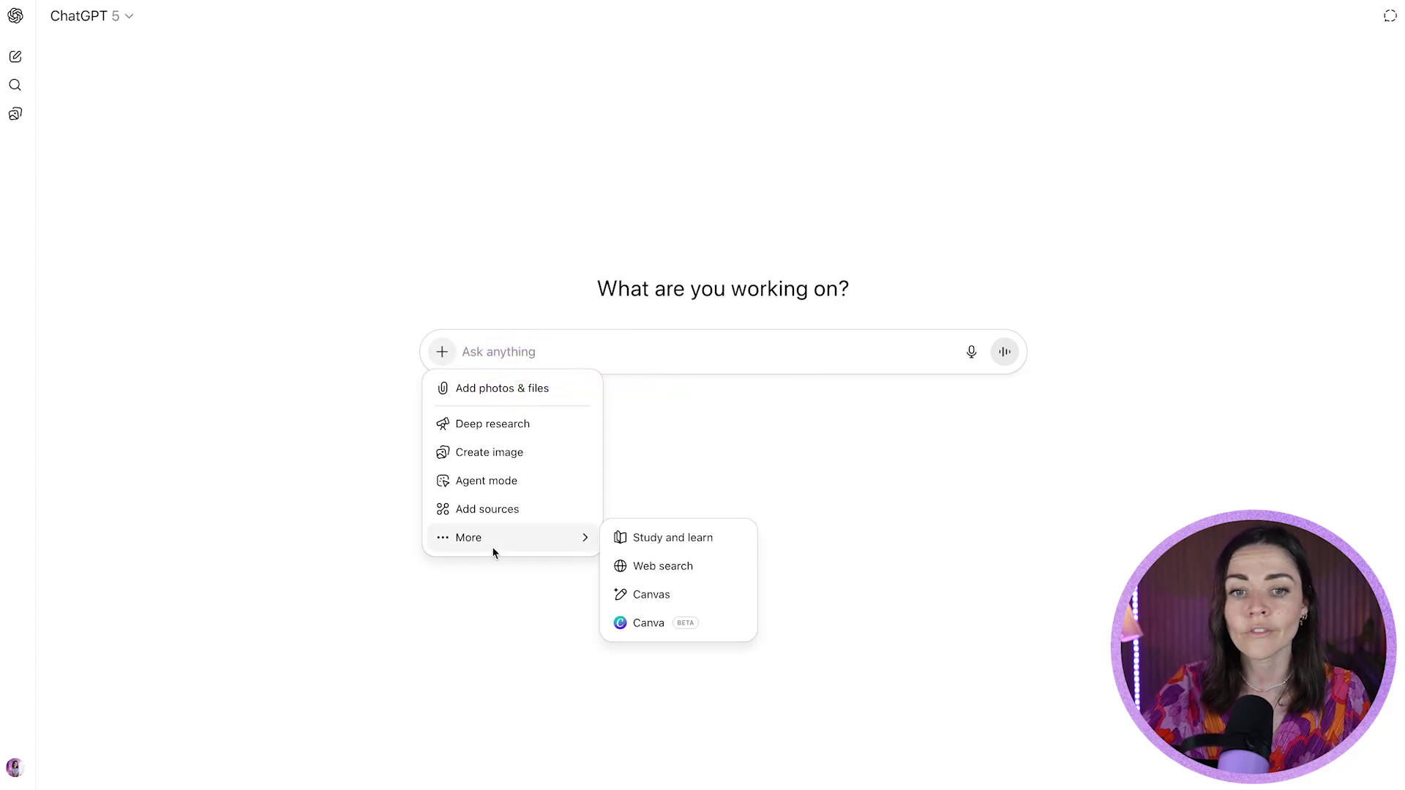
pyautogui.click(477, 512)
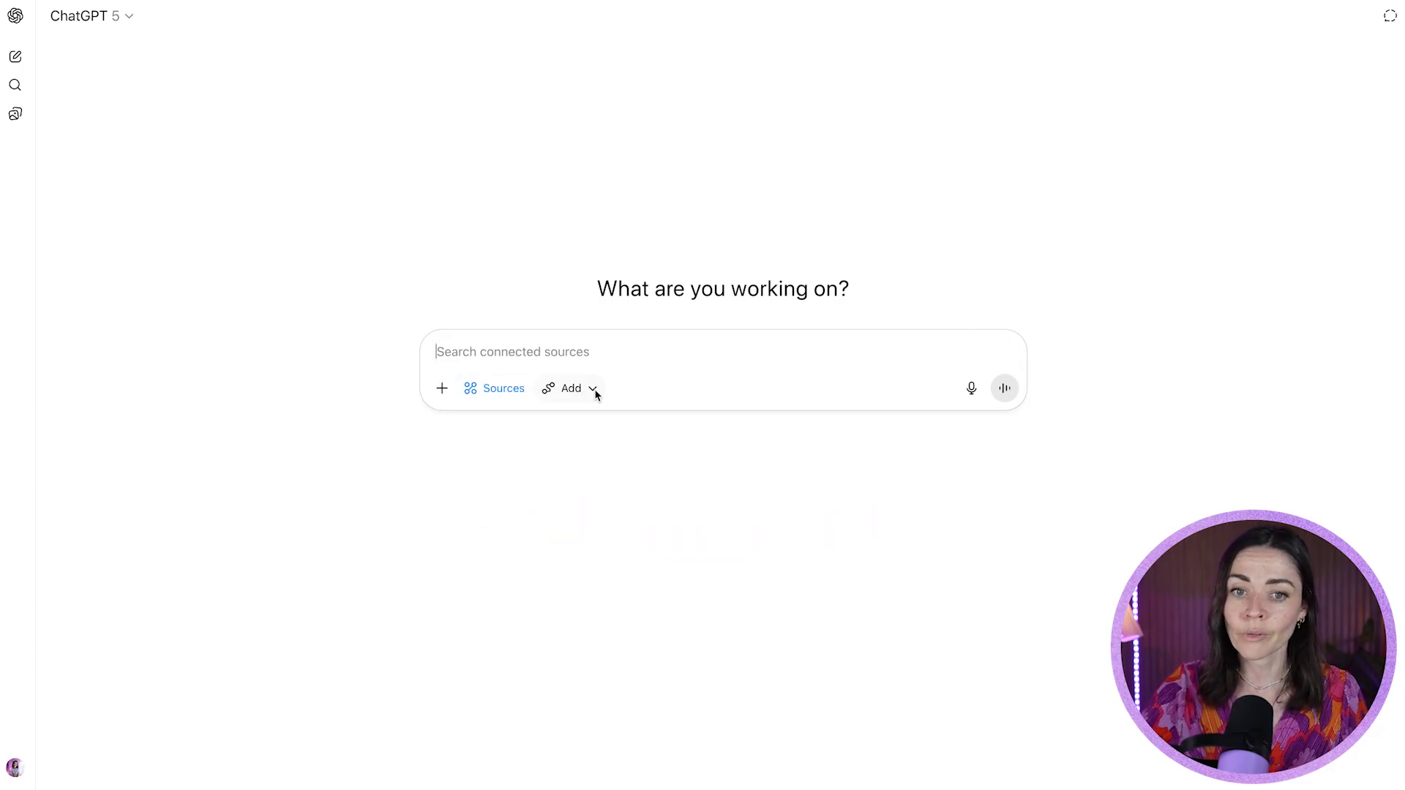
pyautogui.click(593, 390)
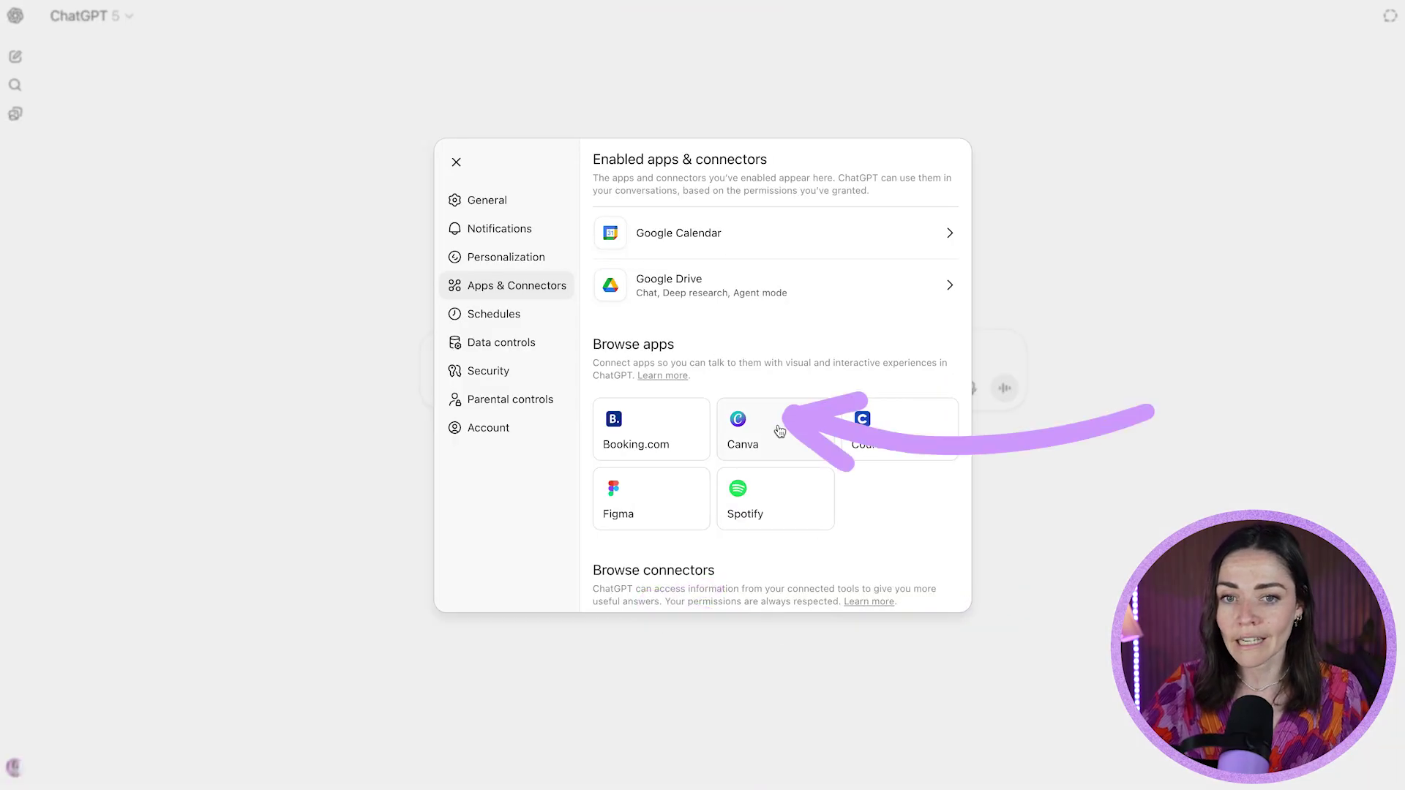
pyautogui.click(786, 429)
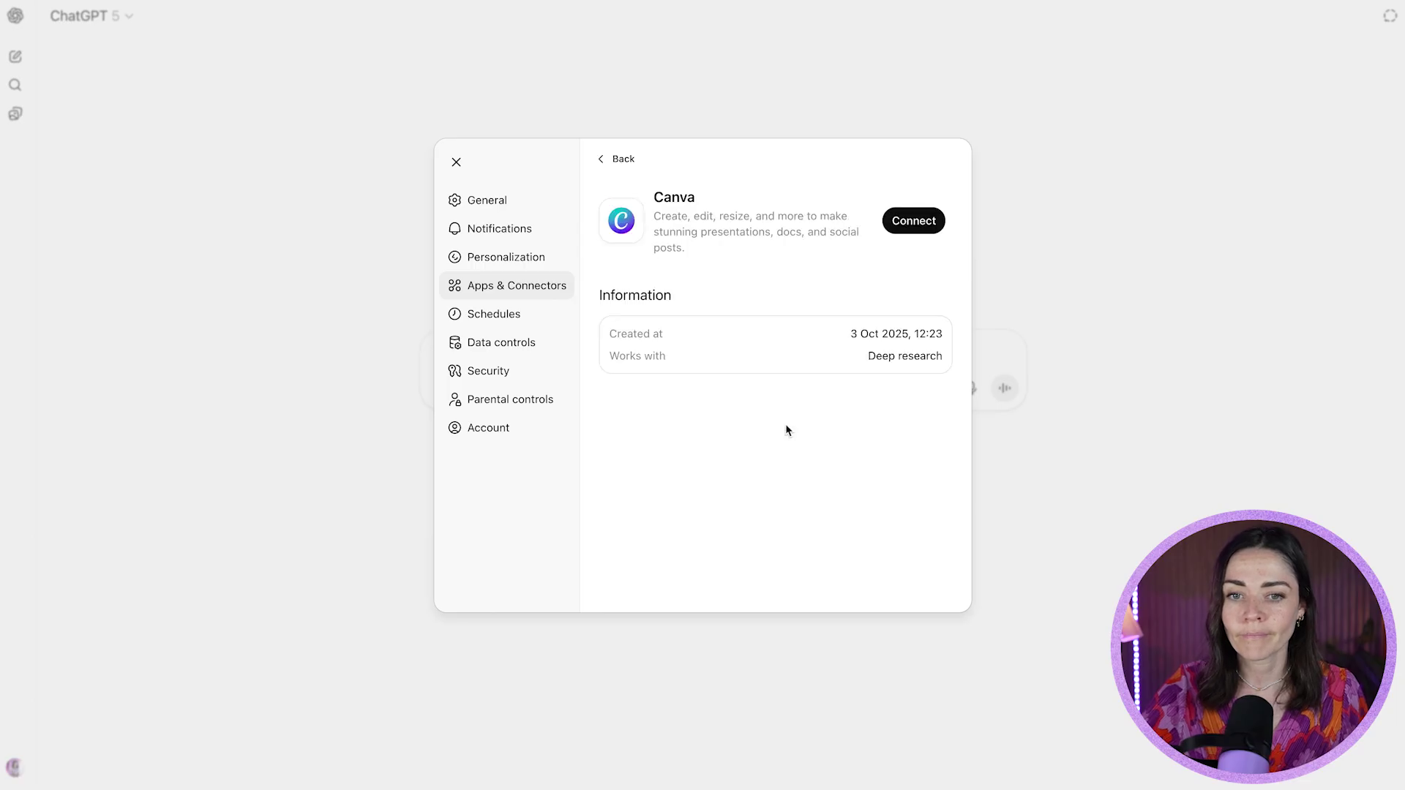
pyautogui.click(913, 221)
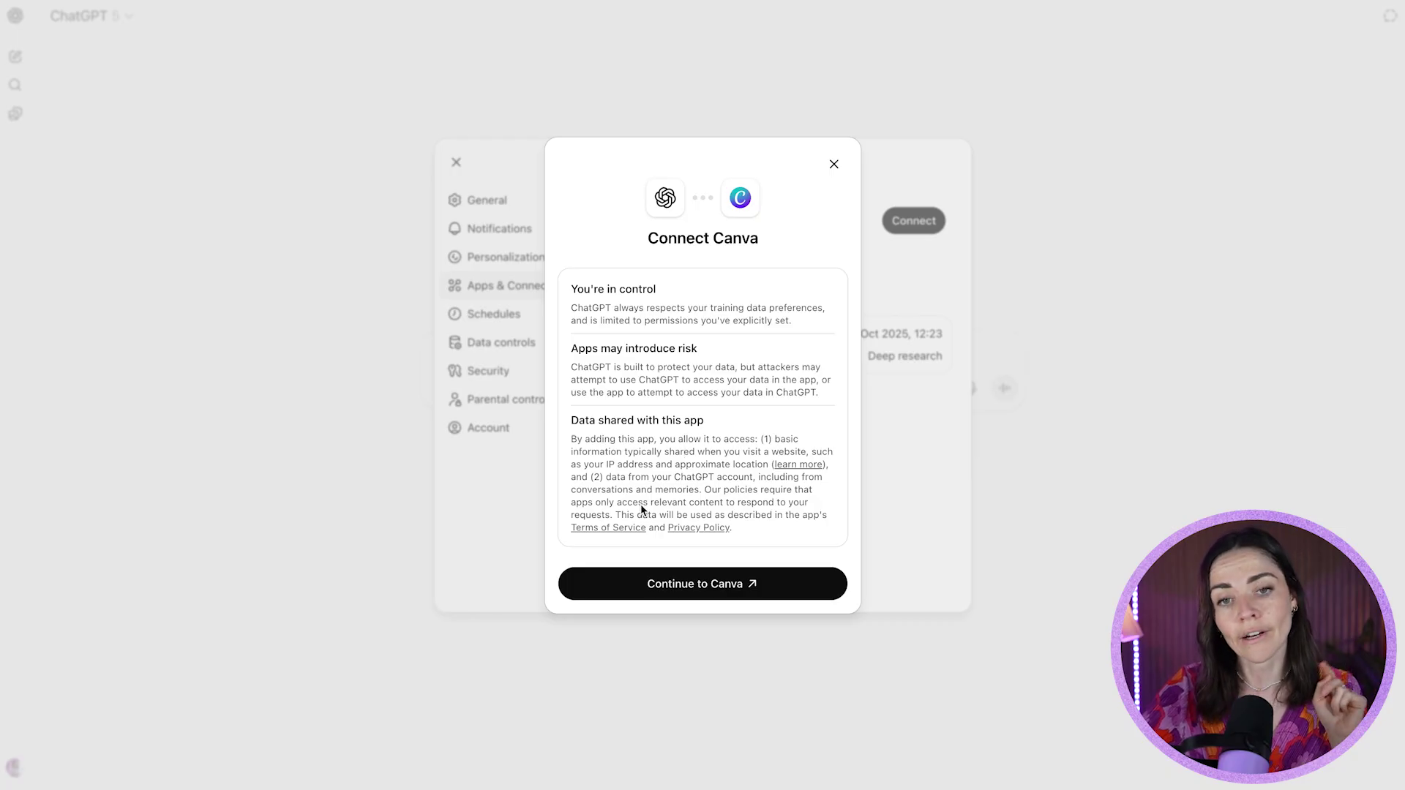
pyautogui.click(760, 585)
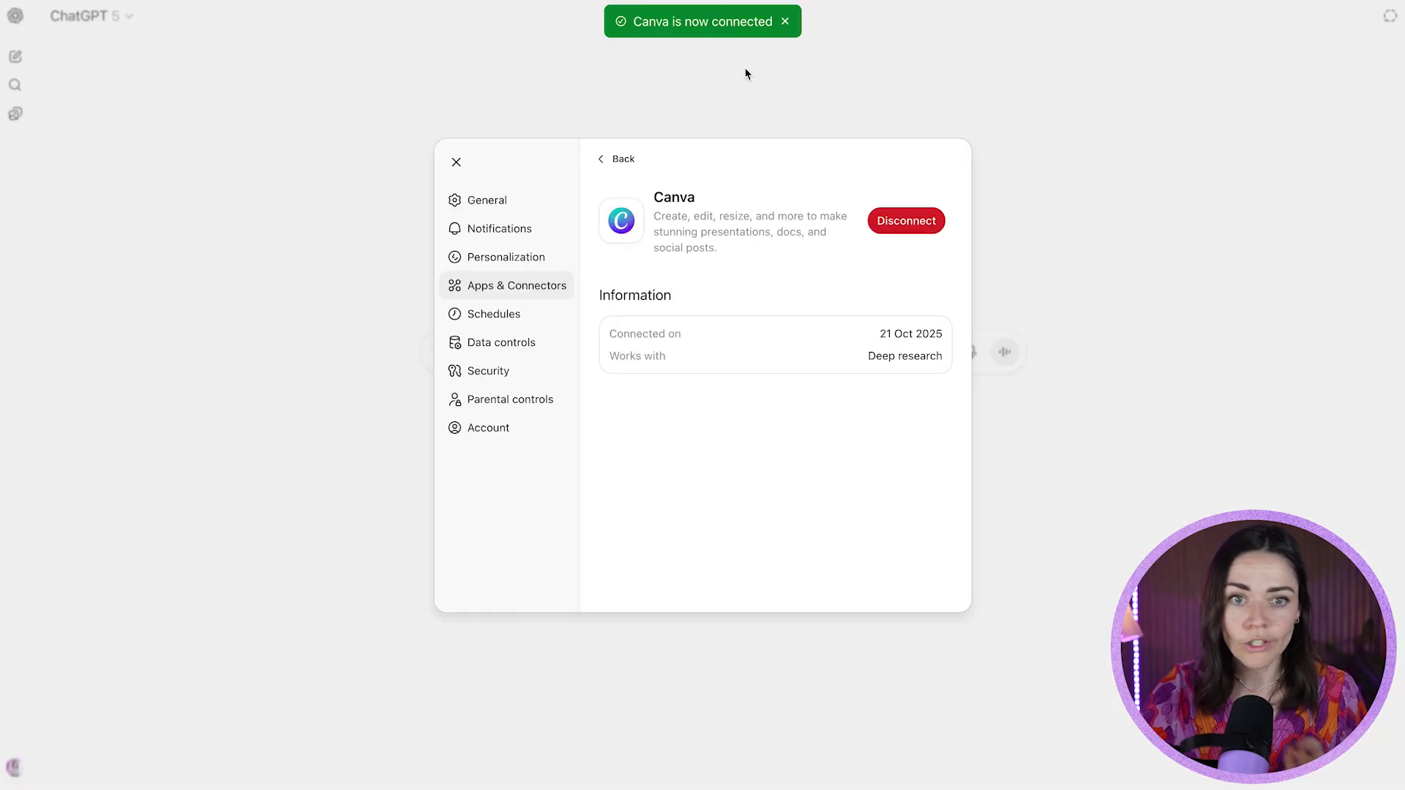
# Close Settings and attach the Canva app to a new chat message
pyautogui.click(456, 164)
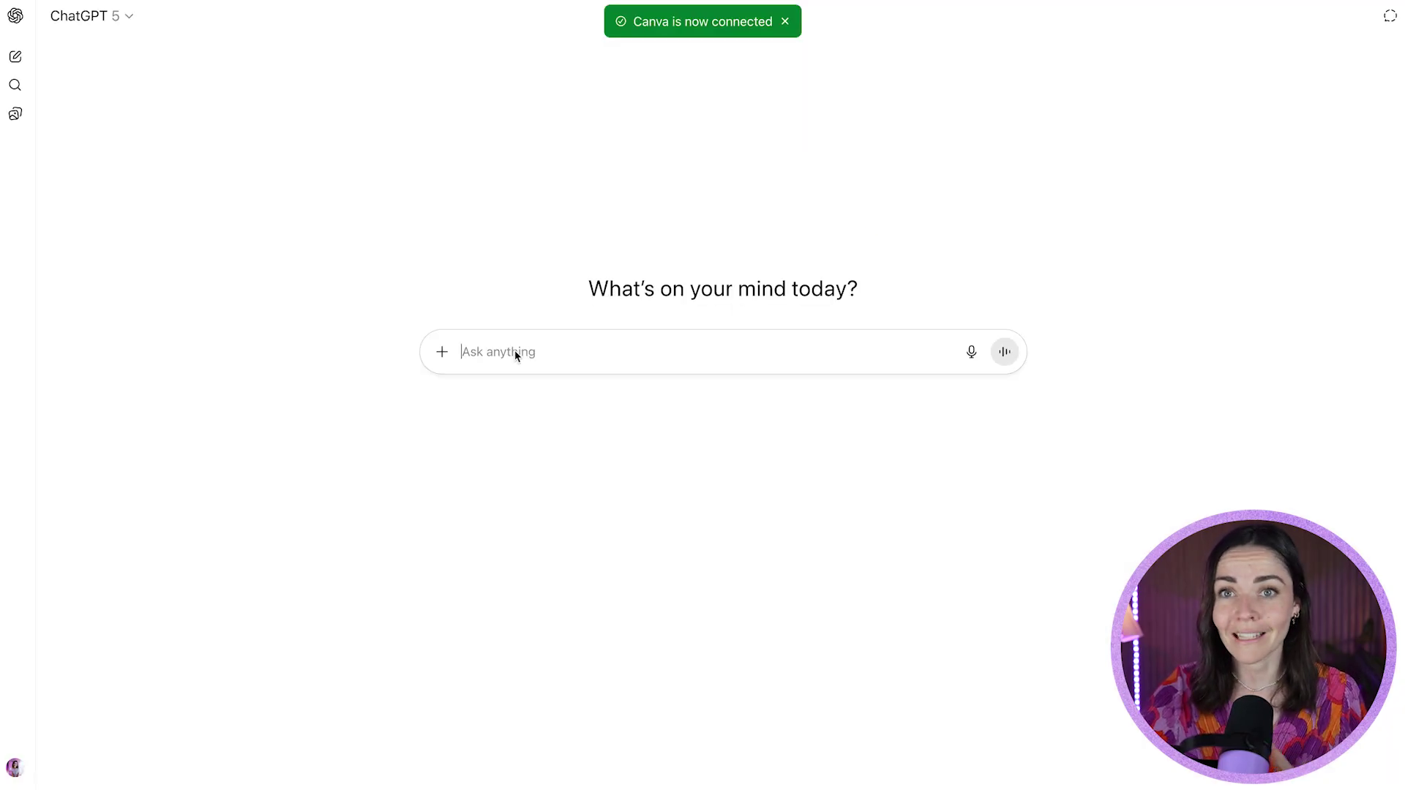
pyautogui.click(442, 352)
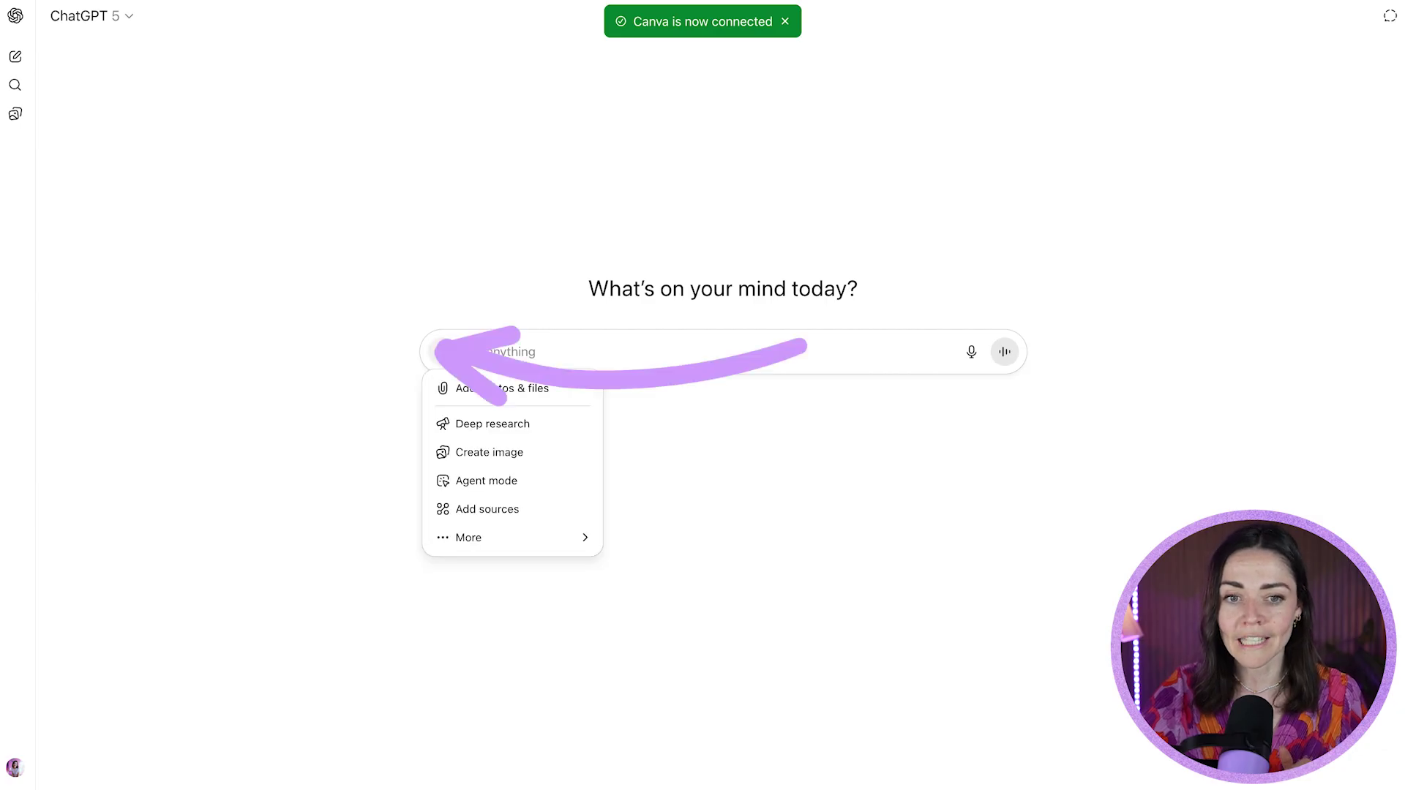
pyautogui.moveTo(472, 541)
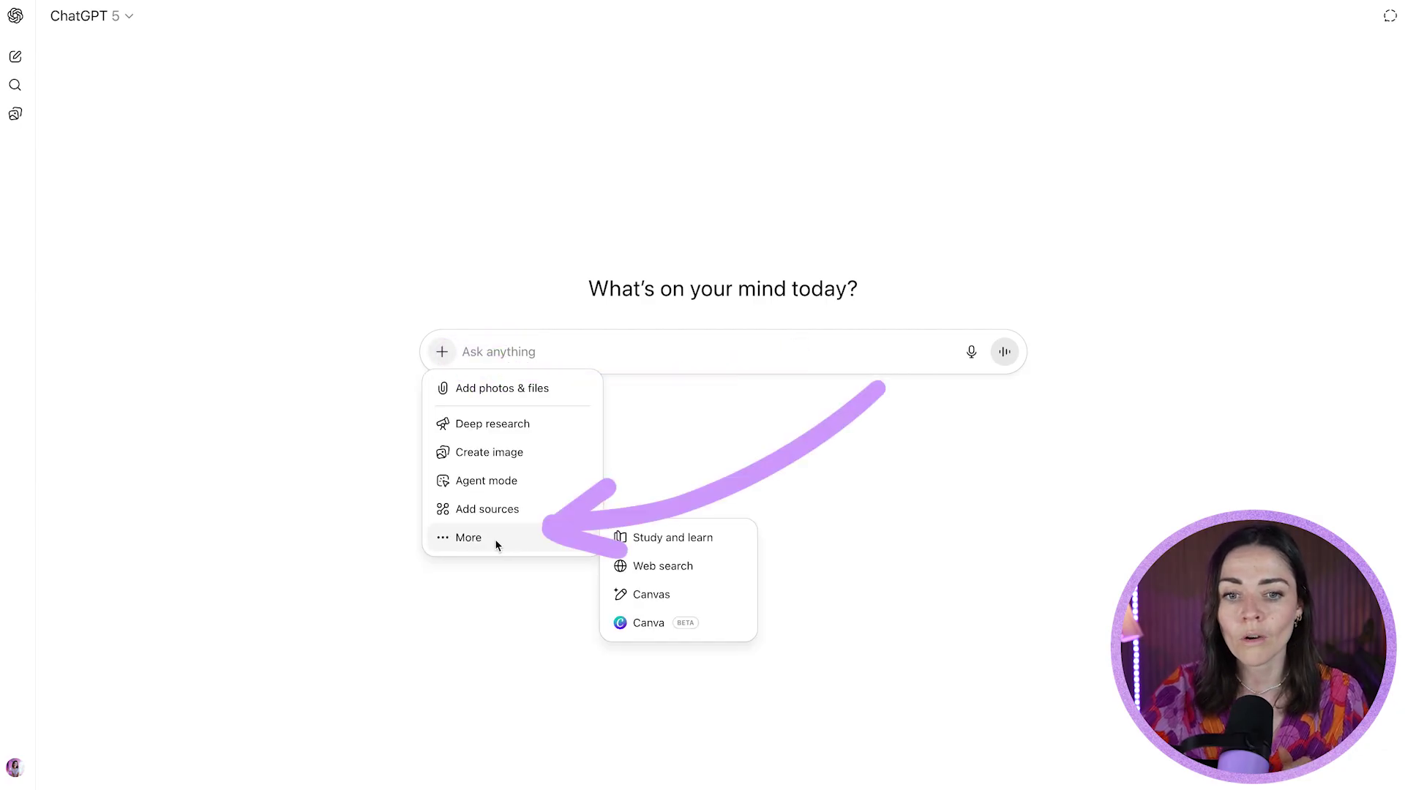
pyautogui.click(695, 622)
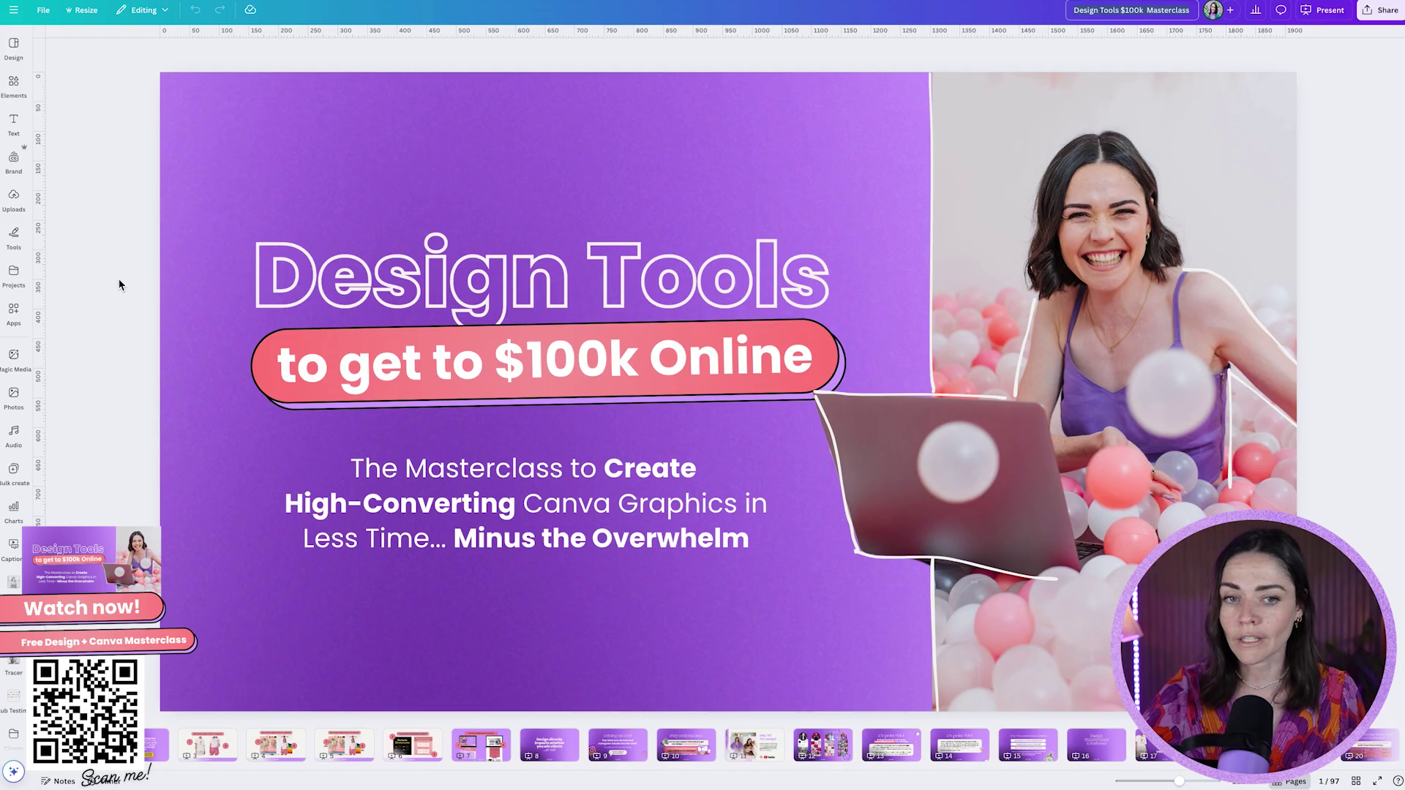
# Browse the page thumbnails and copy the design name 'Design Tools $100k Masterclass'
pyautogui.hscroll(10, 469, 746)
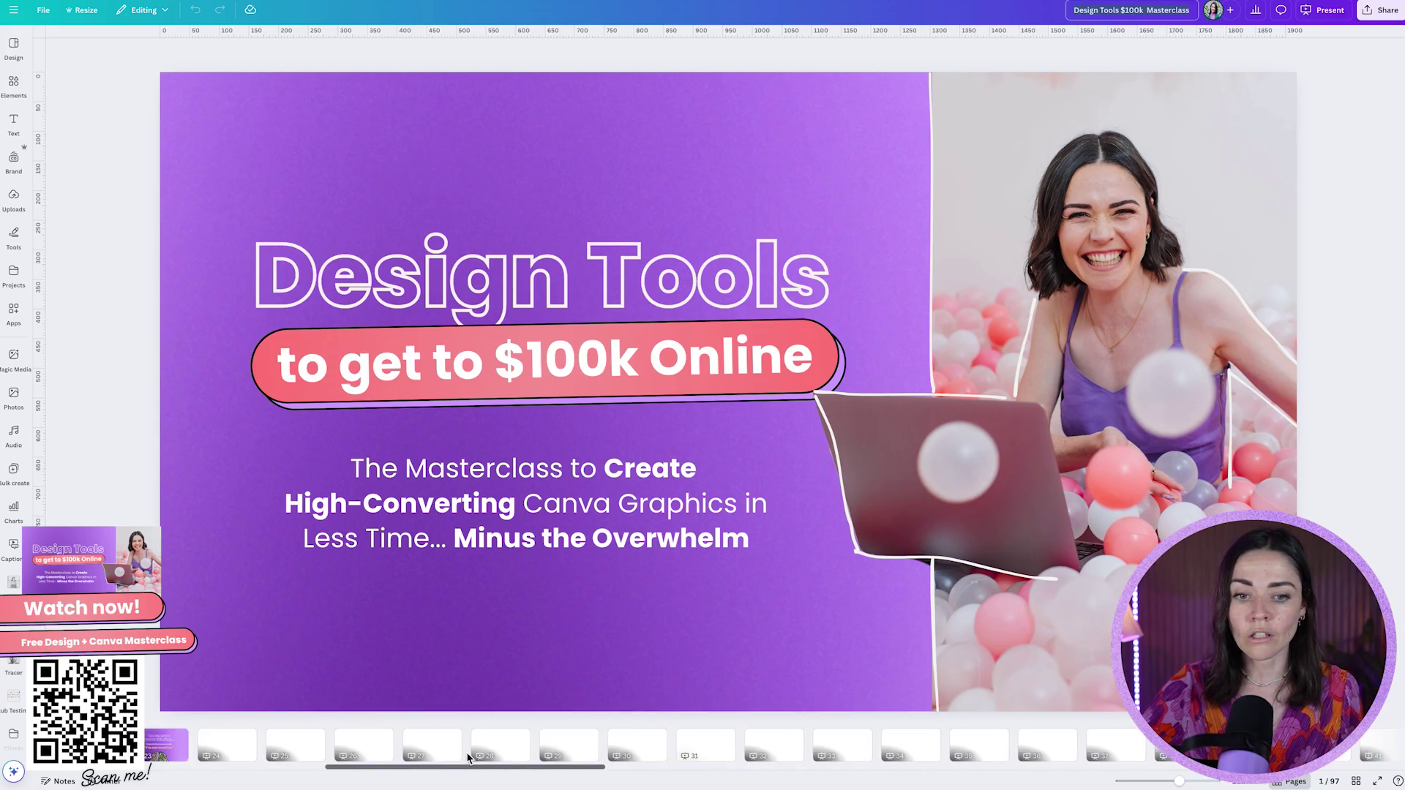
pyautogui.hscroll(6, 469, 746)
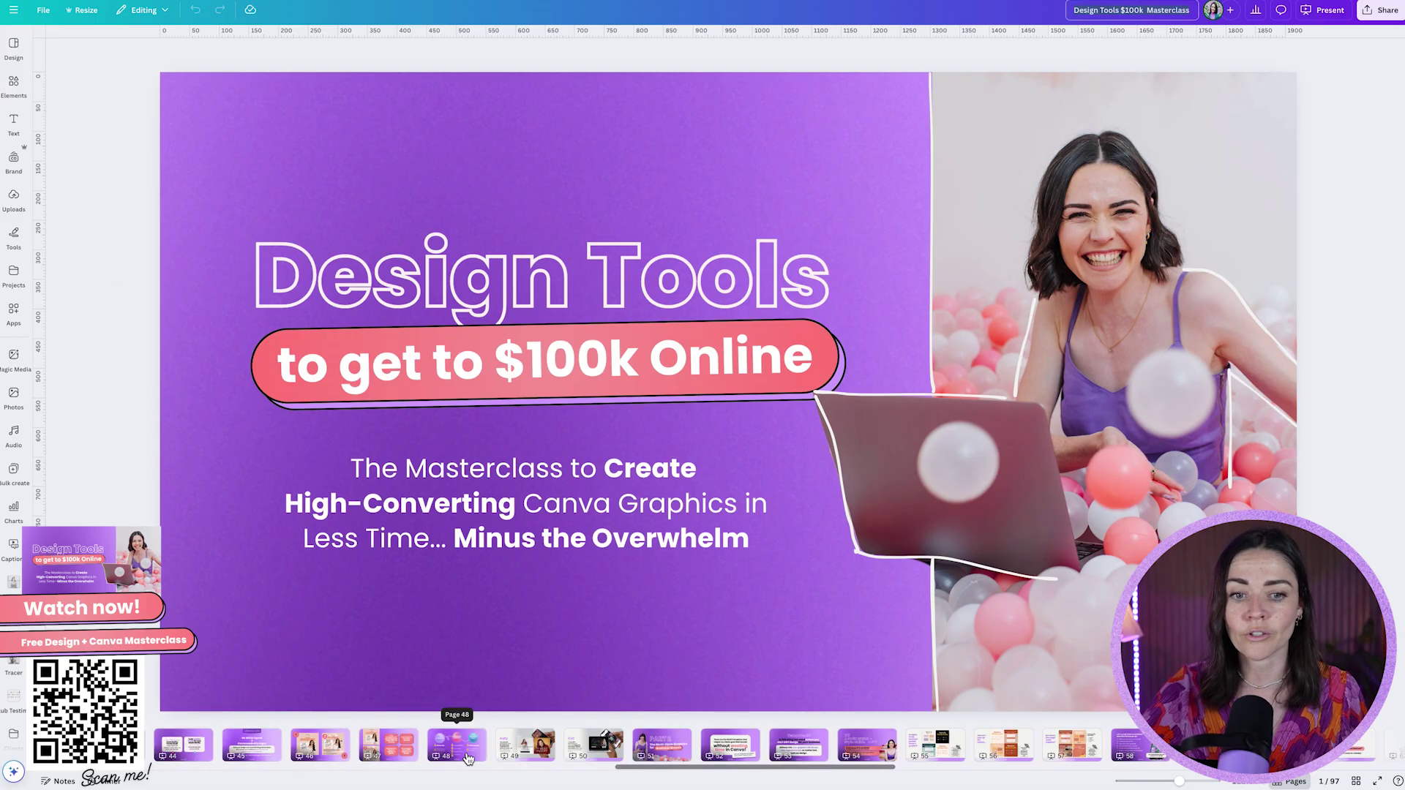
pyautogui.hscroll(10, 469, 747)
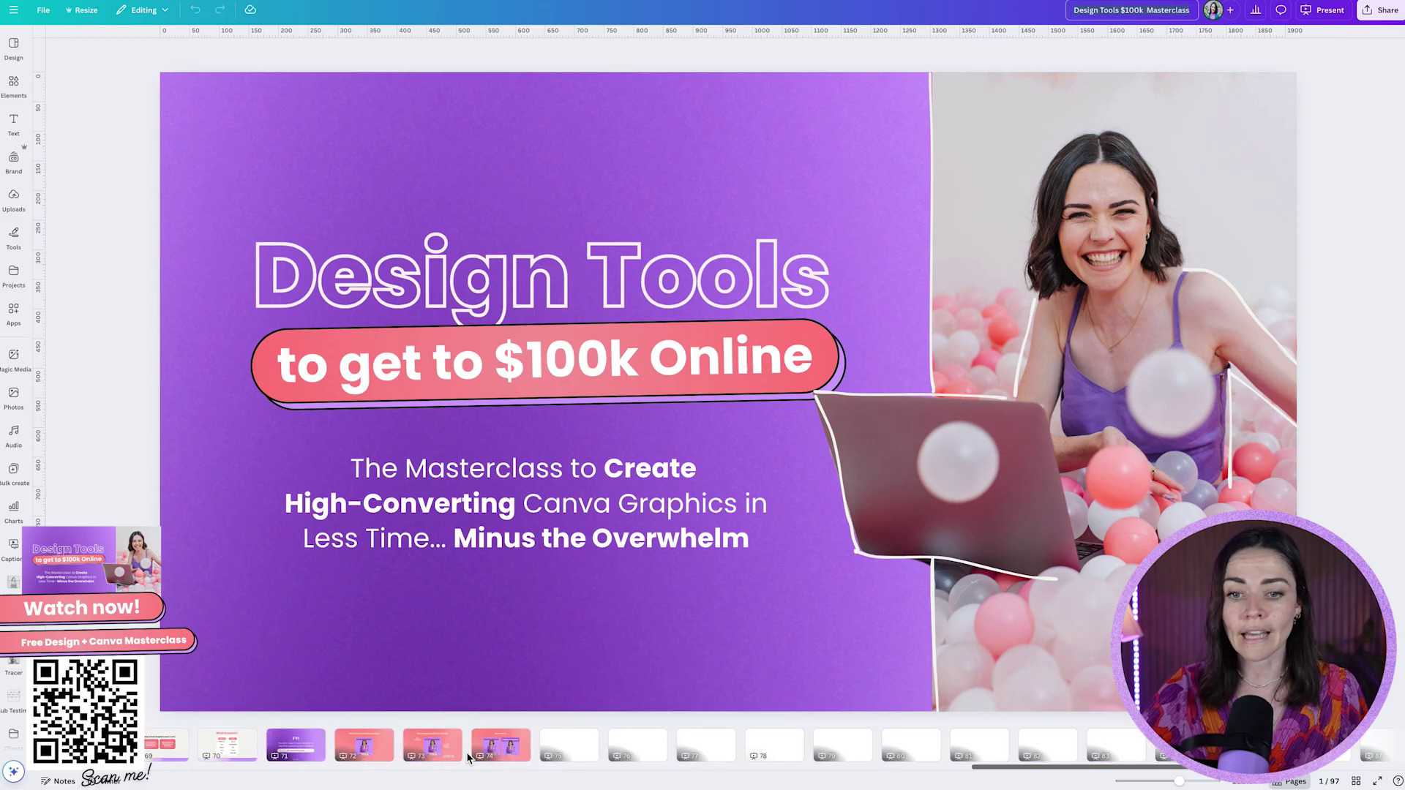
pyautogui.hscroll(3, 469, 746)
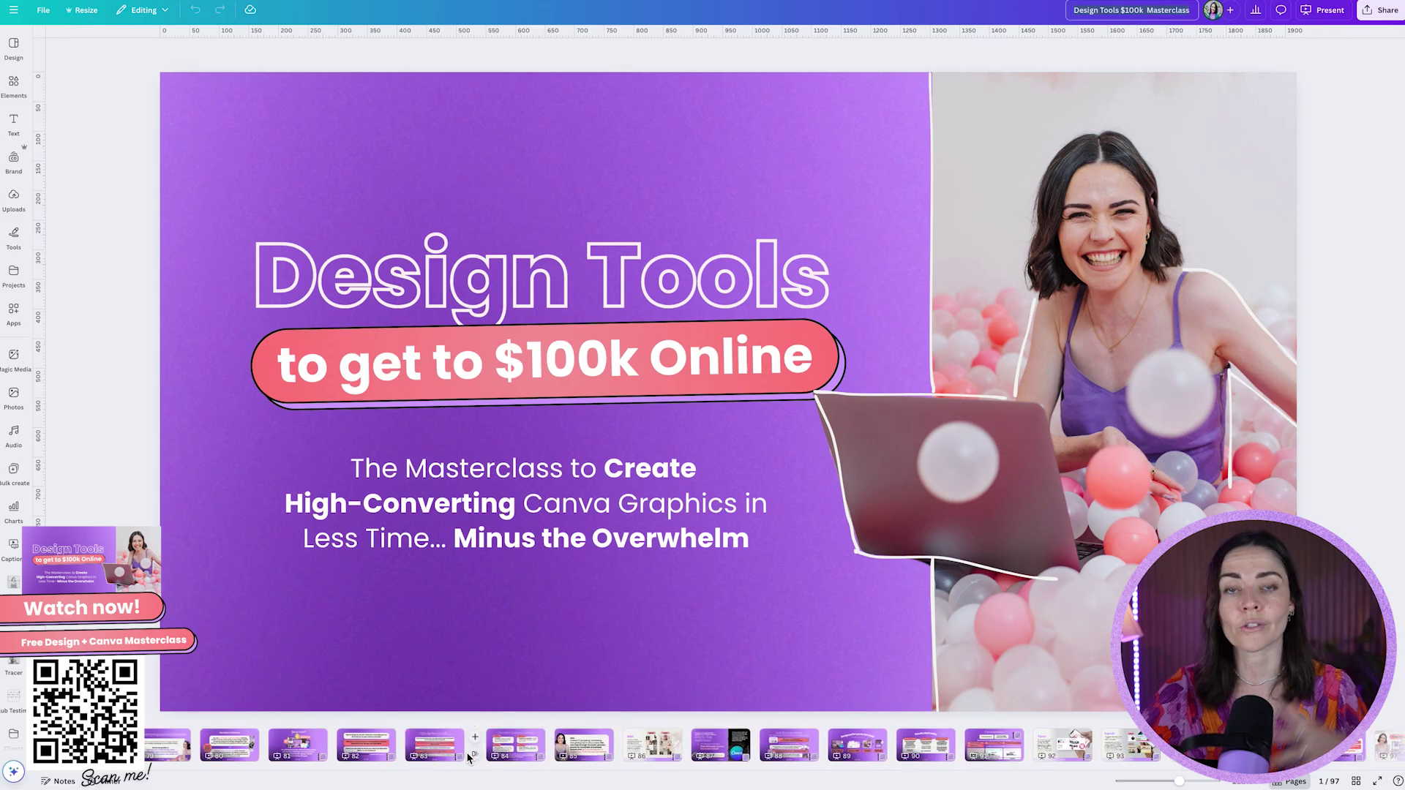
pyautogui.hscroll(2, 469, 747)
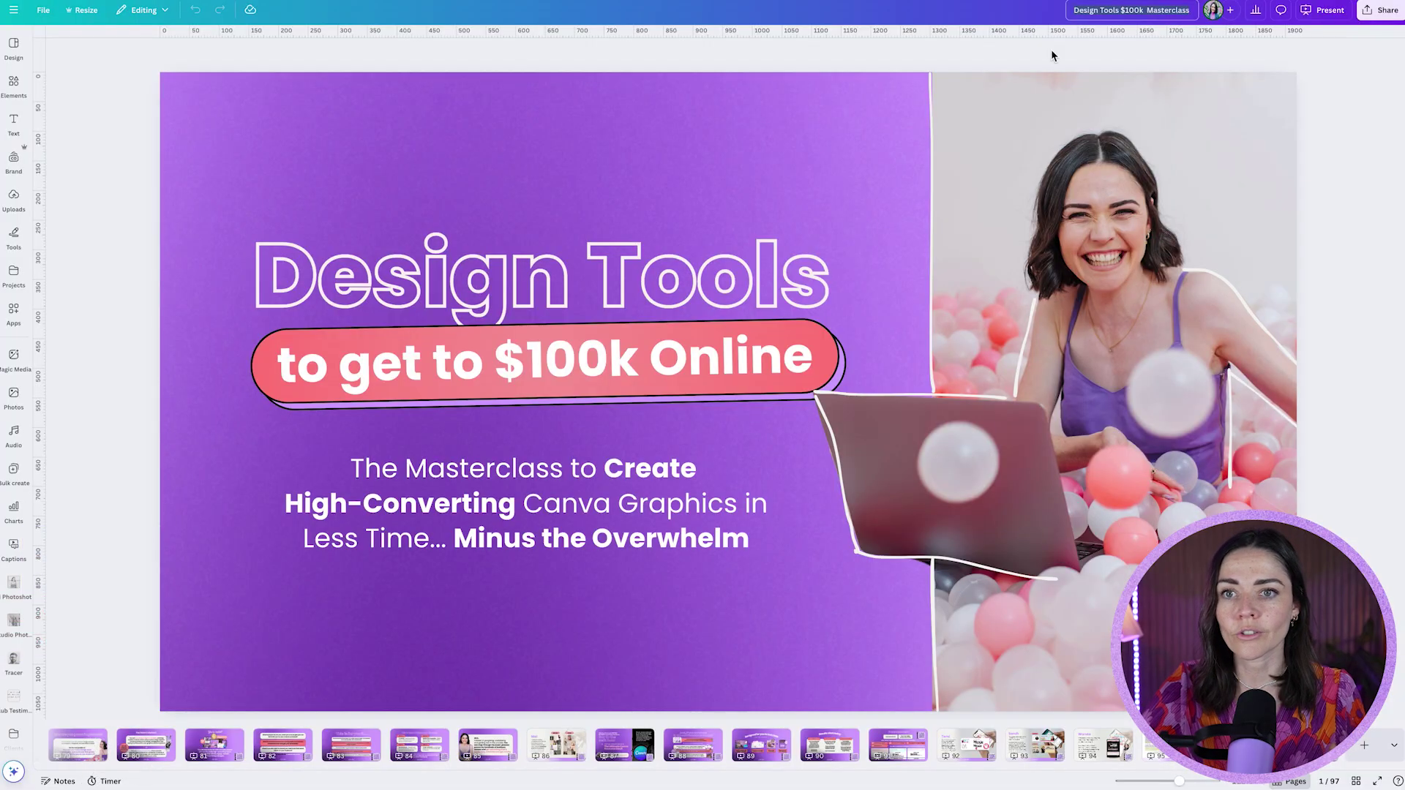
pyautogui.rightClick(1093, 13)
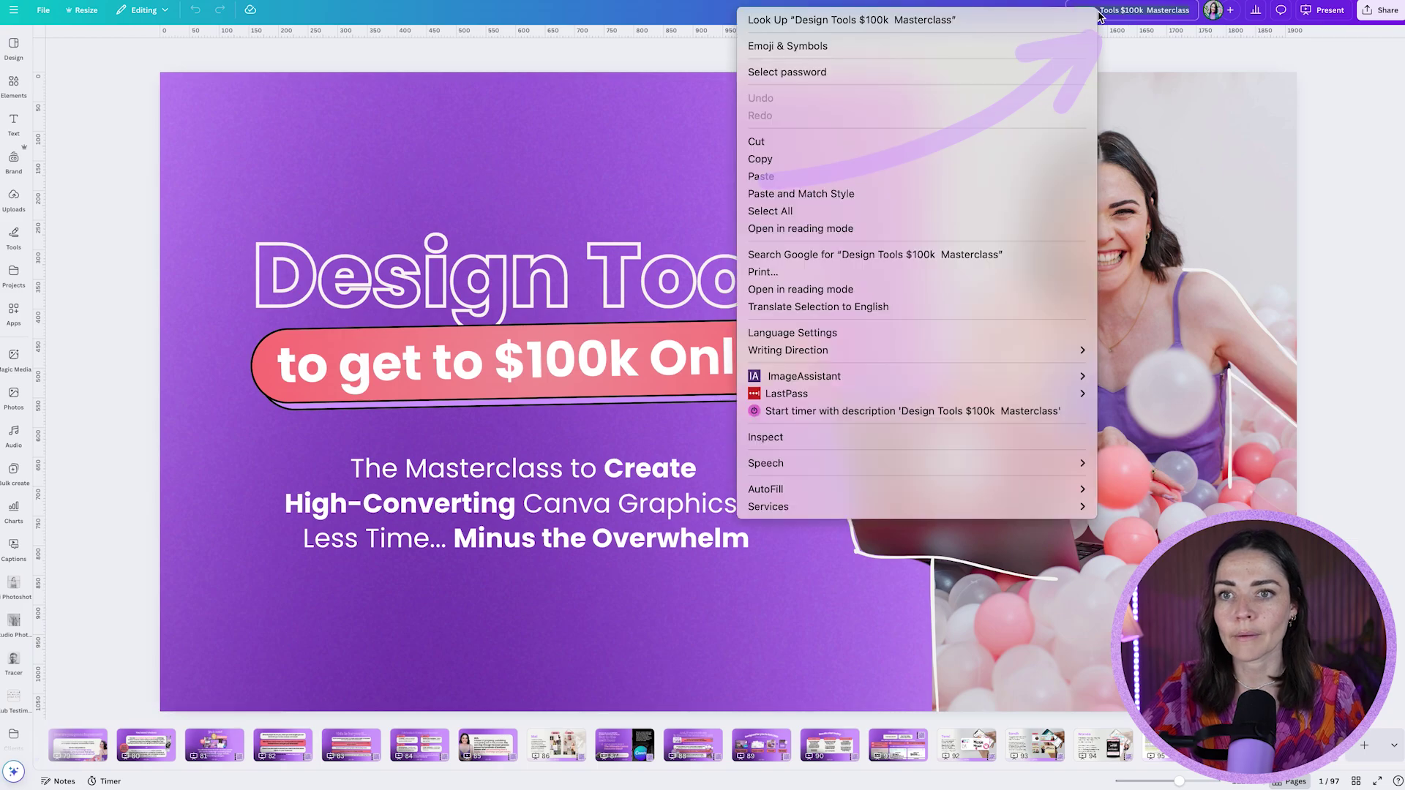
pyautogui.click(761, 159)
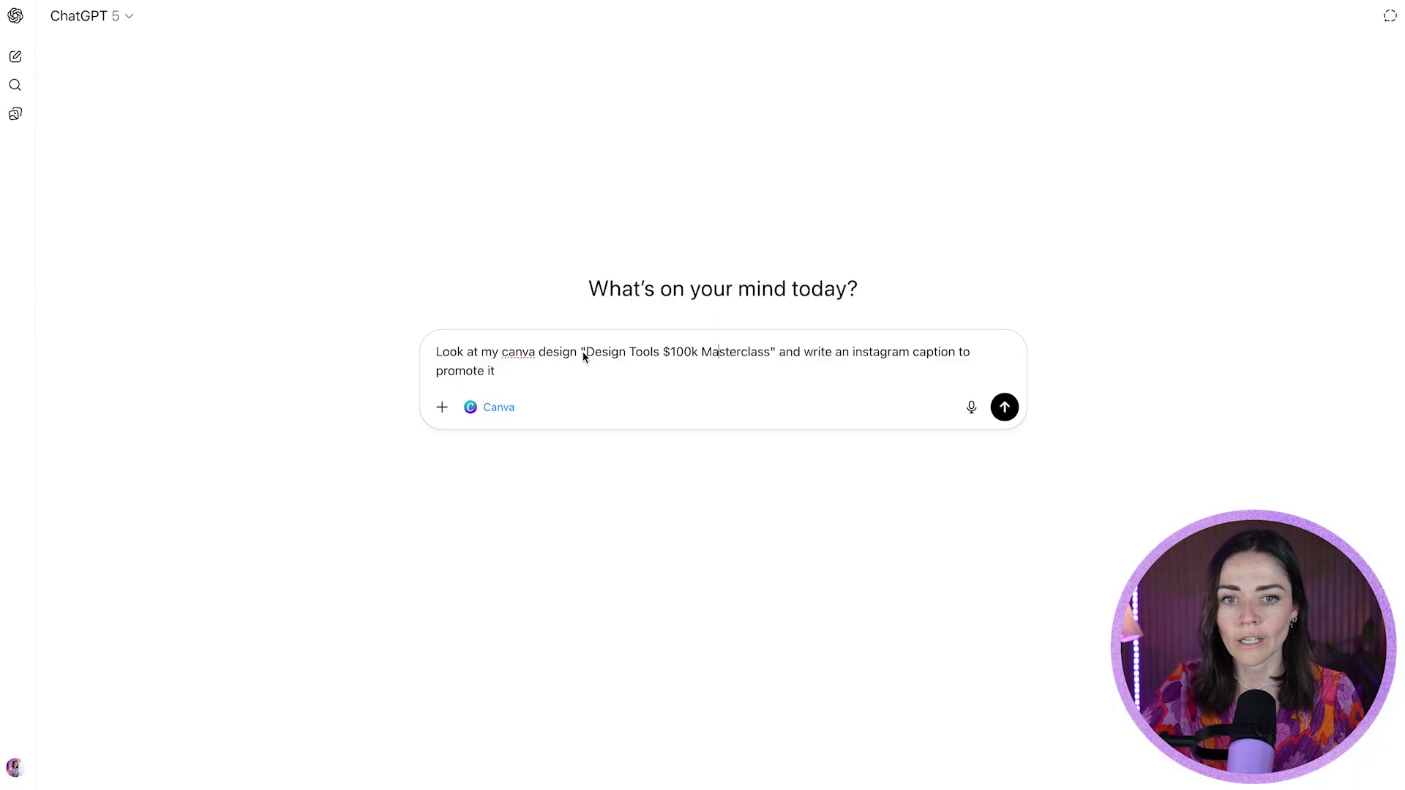
# Send the prompt requesting an Instagram caption for 'Design Tools $100k Masterclass'
pyautogui.moveTo(583, 354); pyautogui.dragTo(775, 356)
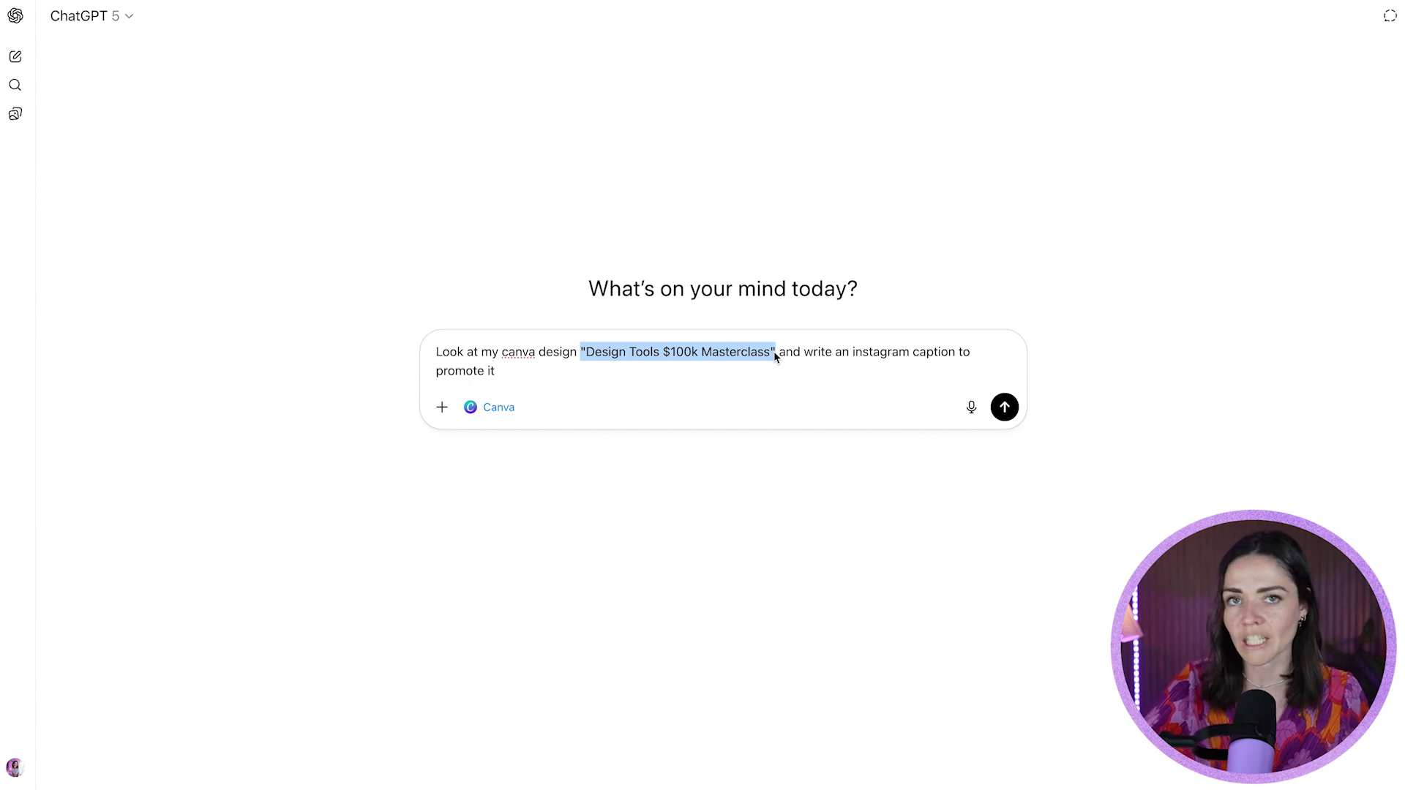
pyautogui.click(860, 359)
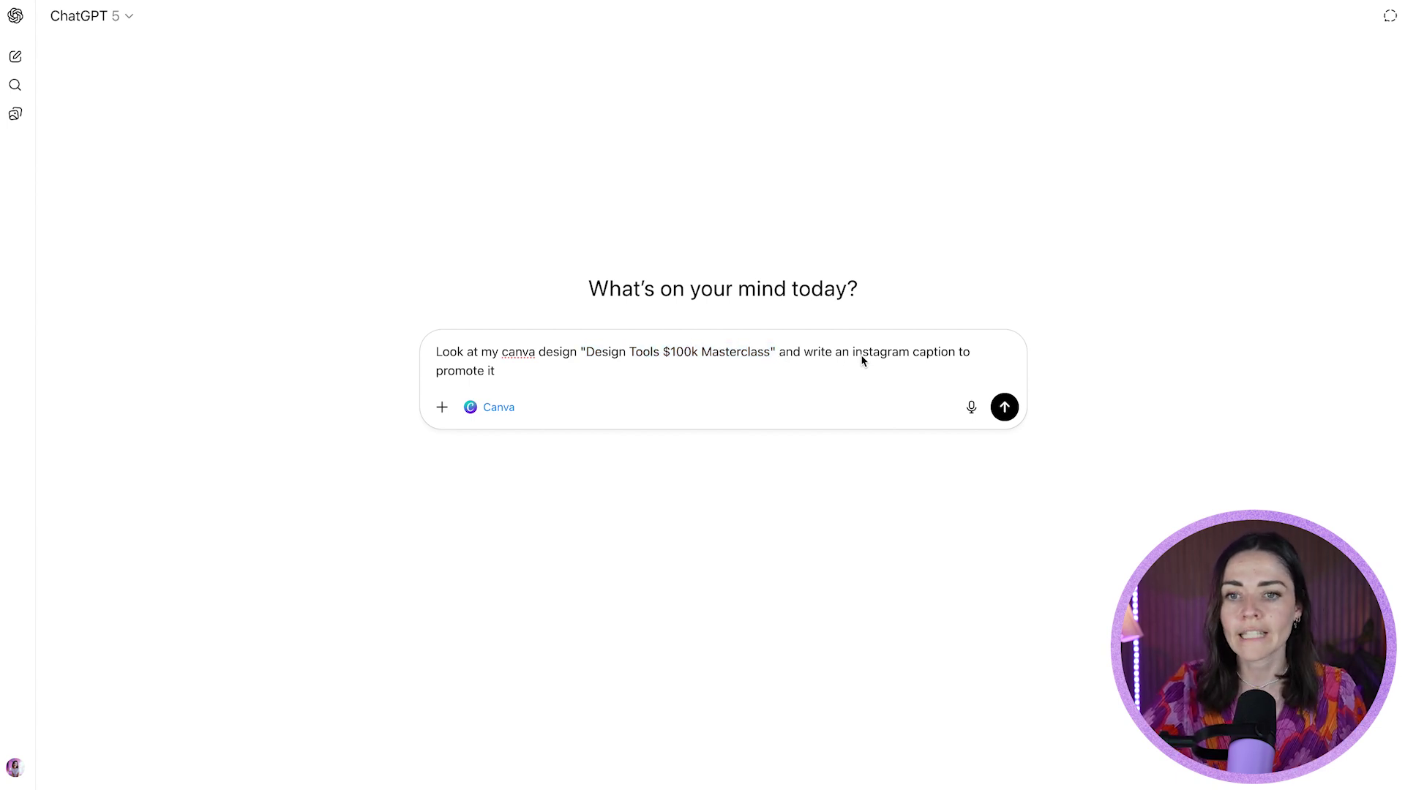
pyautogui.click(1005, 408)
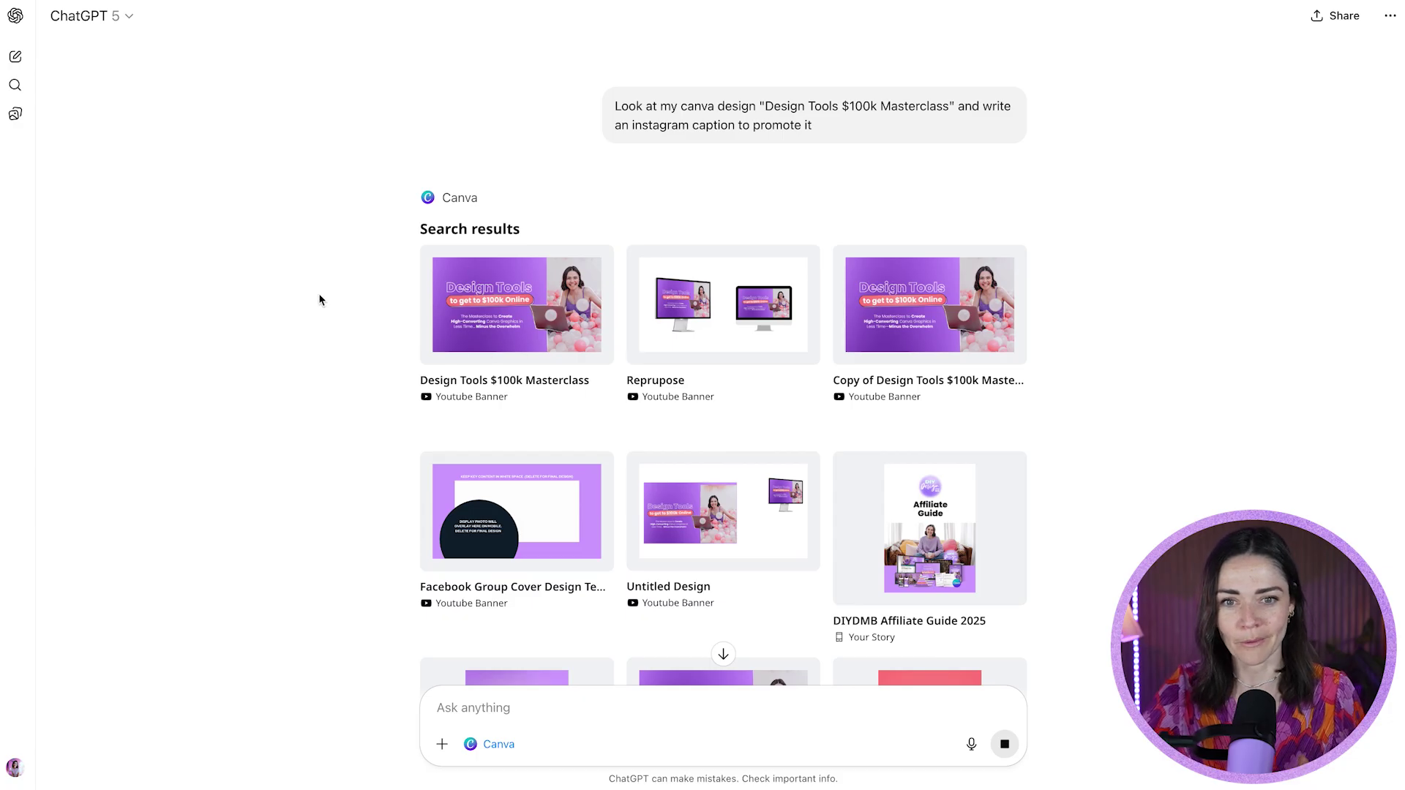
# Read through the generated caption, highlighting its CANVA MASTERCLASS call-to-action line
pyautogui.scroll(-5, 320, 300)
pyautogui.scroll(-12, 320, 299)
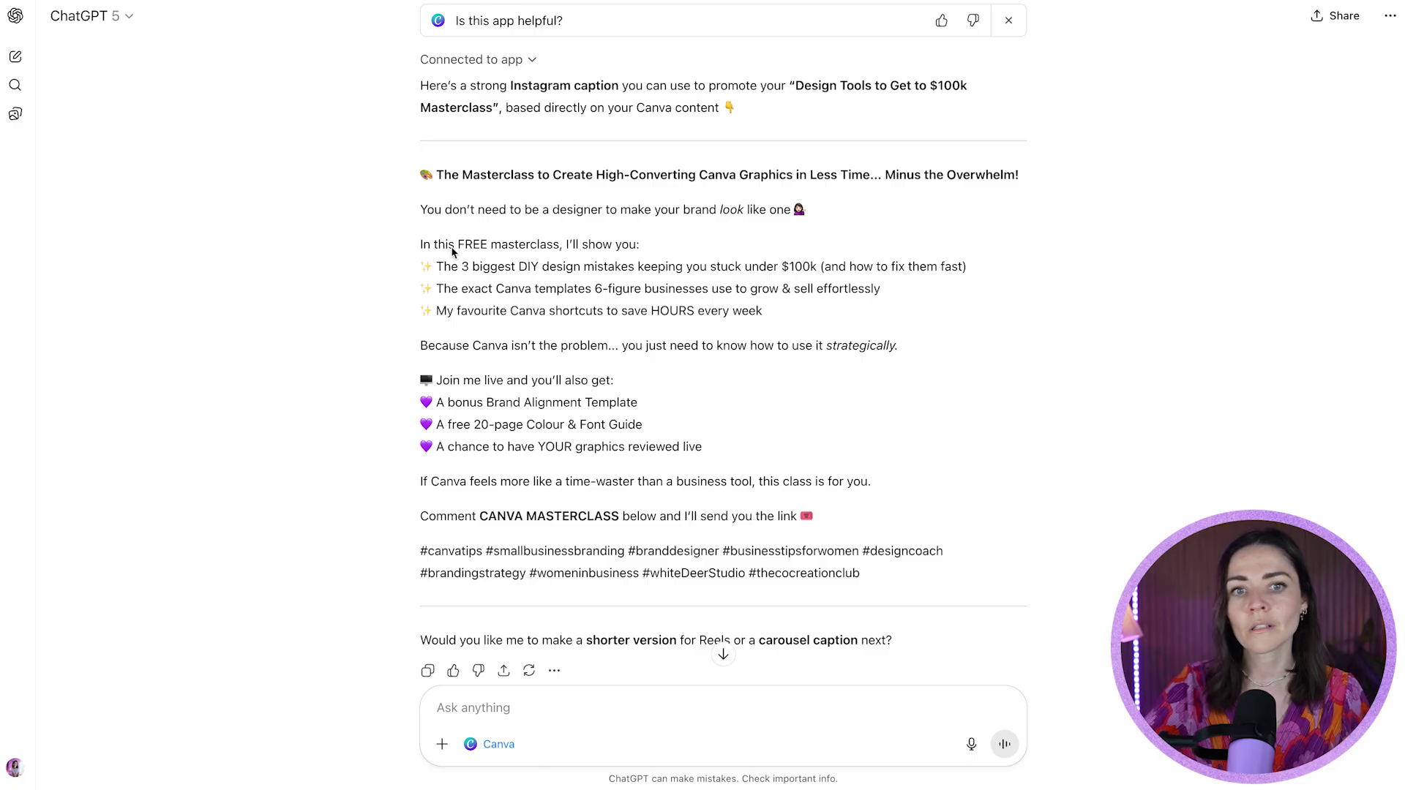
pyautogui.moveTo(434, 252); pyautogui.dragTo(608, 345)
pyautogui.moveTo(421, 377); pyautogui.dragTo(523, 446)
pyautogui.moveTo(505, 516); pyautogui.dragTo(573, 539)
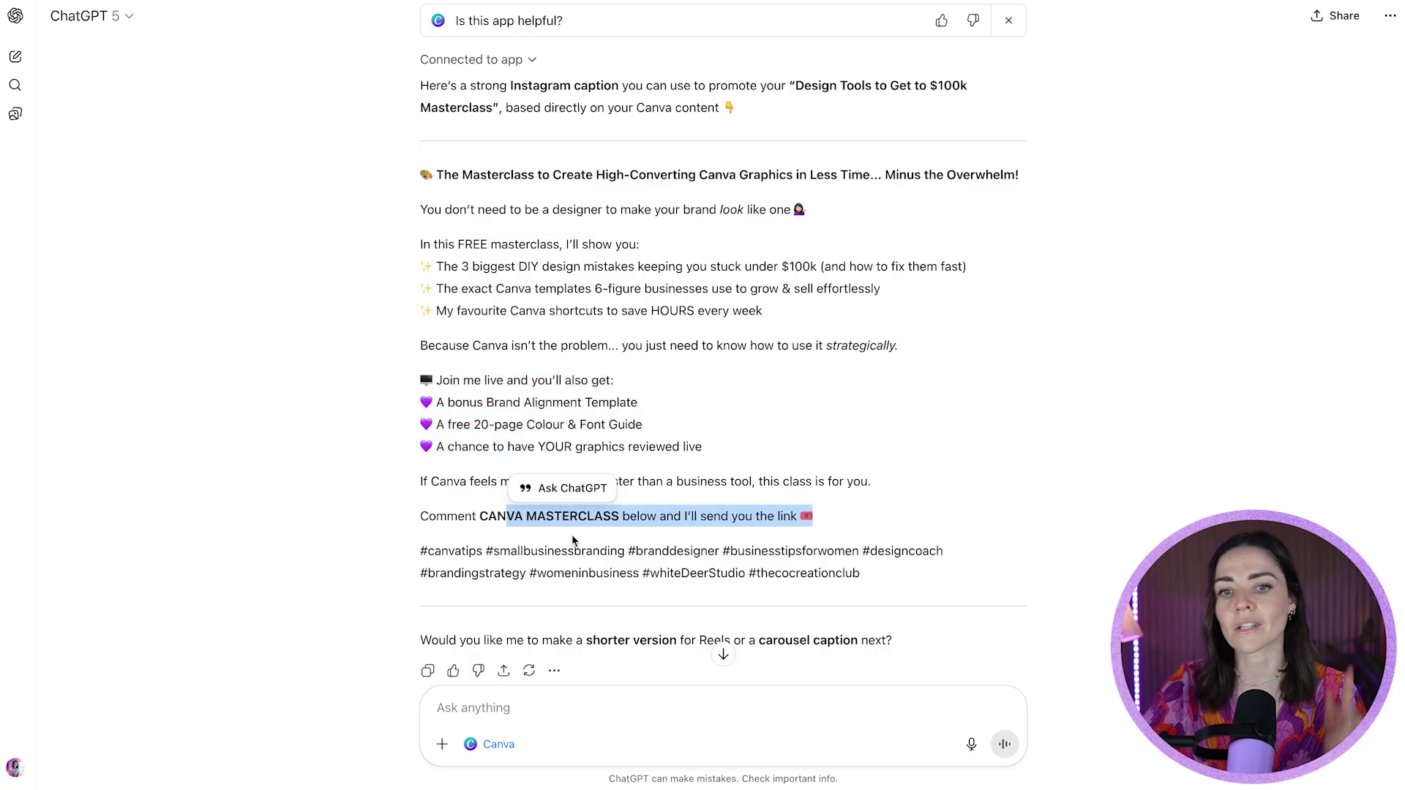
pyautogui.scroll(1, 573, 540)
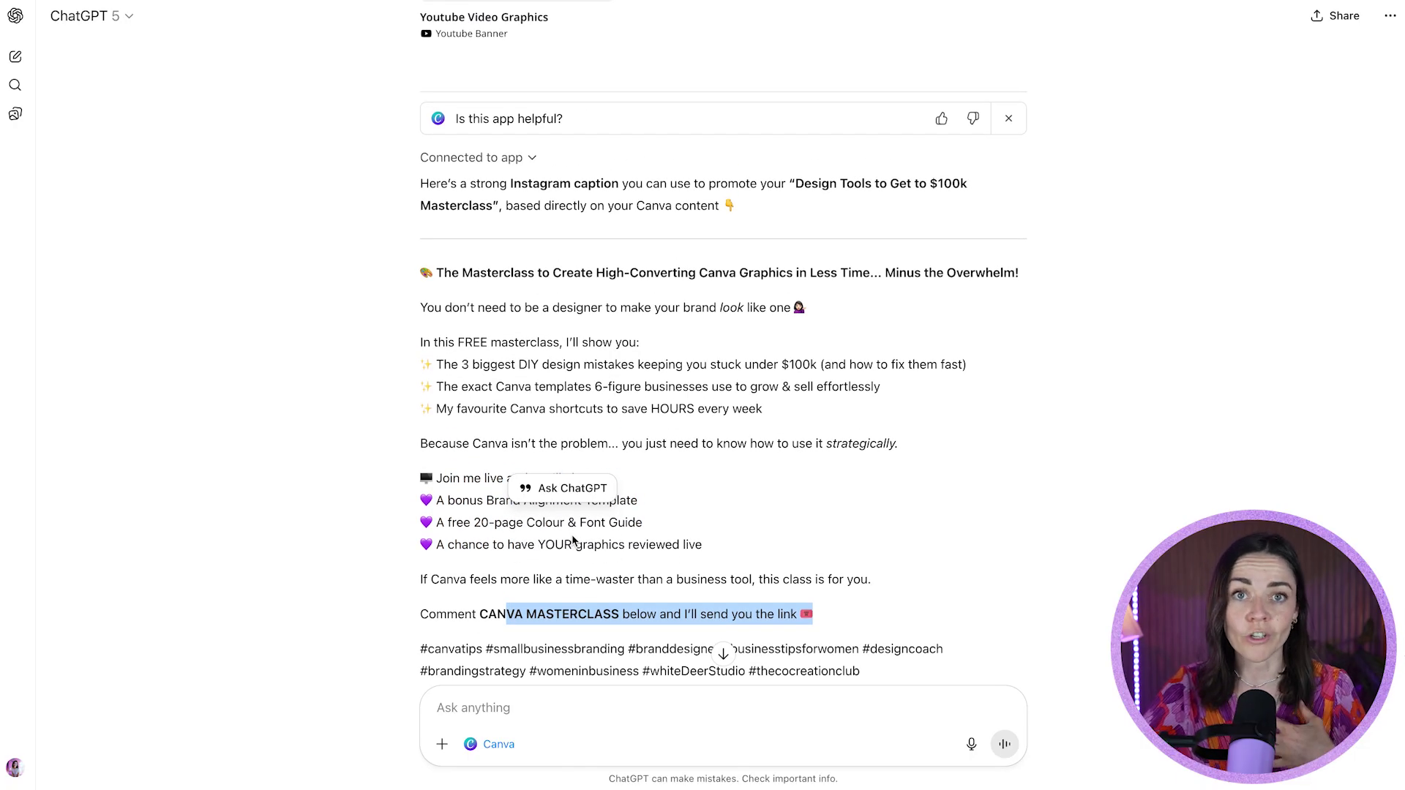
pyautogui.scroll(15, 573, 540)
pyautogui.scroll(-20, 572, 534)
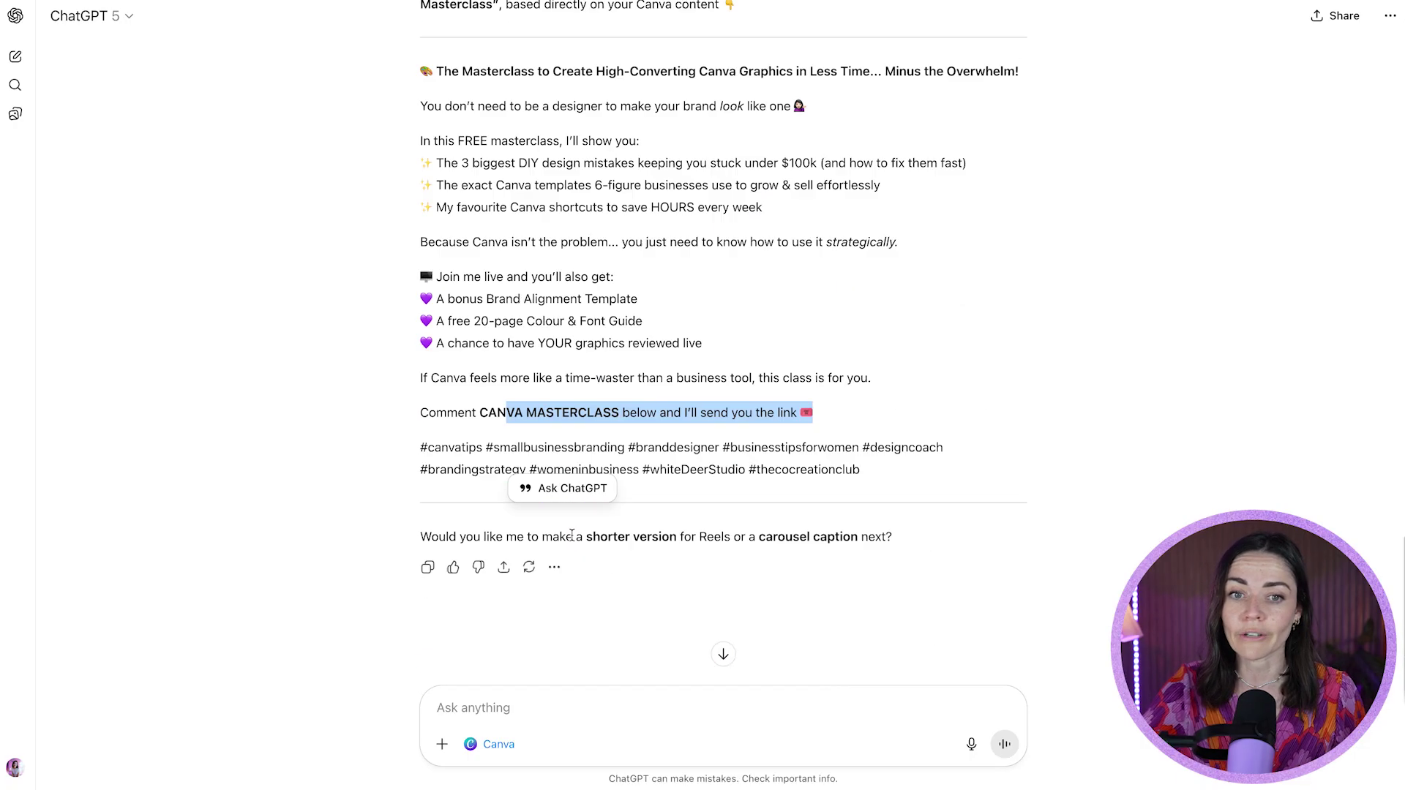
pyautogui.scroll(15, 572, 534)
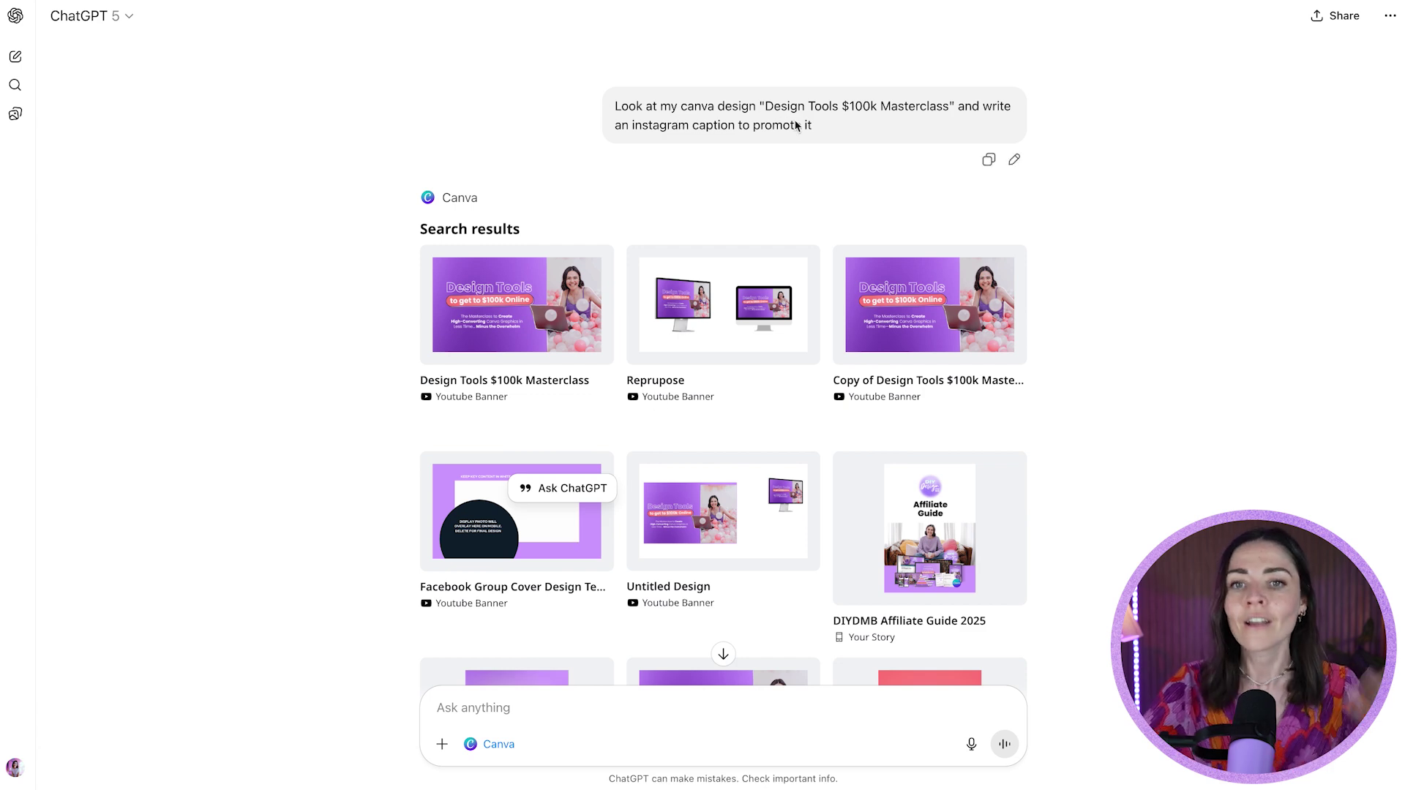
pyautogui.moveTo(809, 125); pyautogui.dragTo(754, 109)
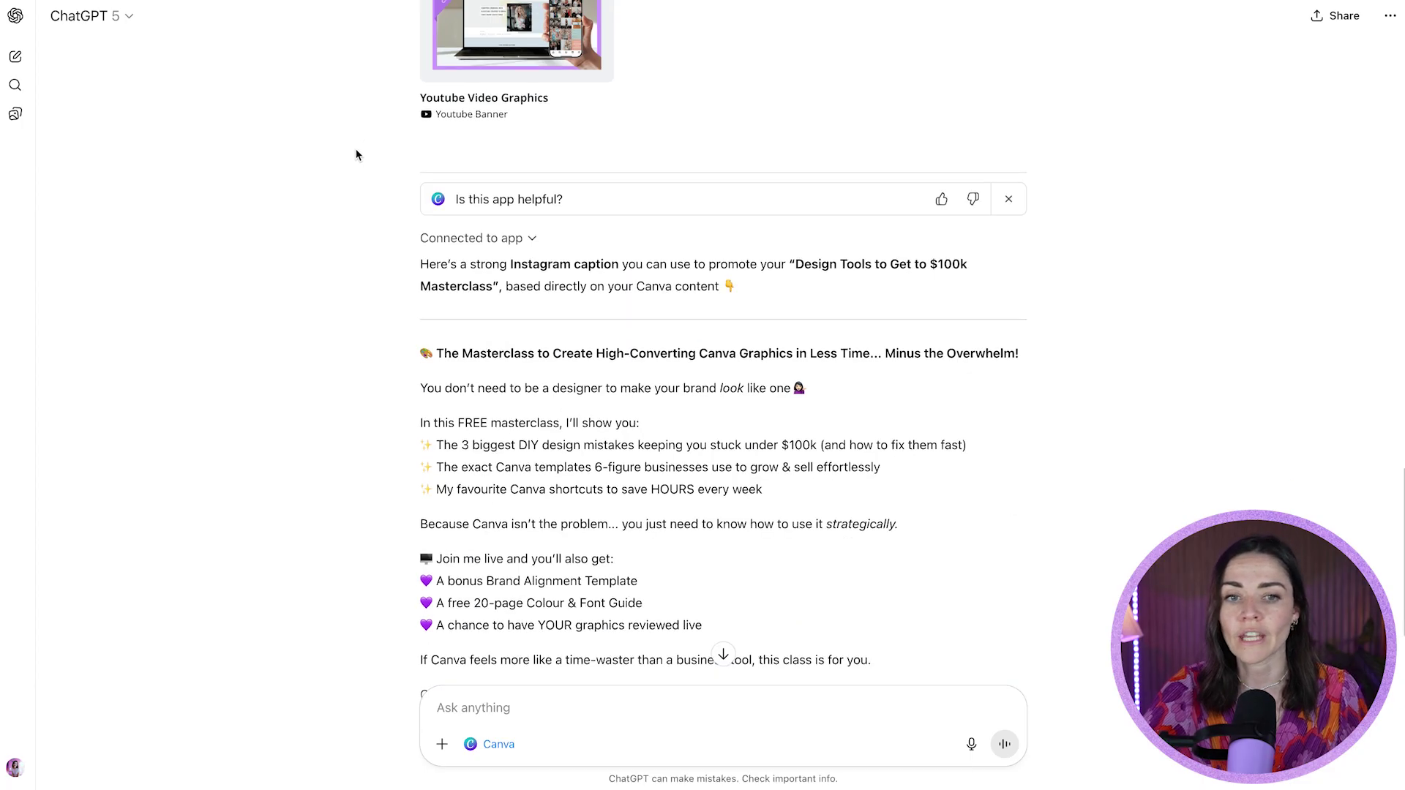
pyautogui.scroll(-5, 438, 439)
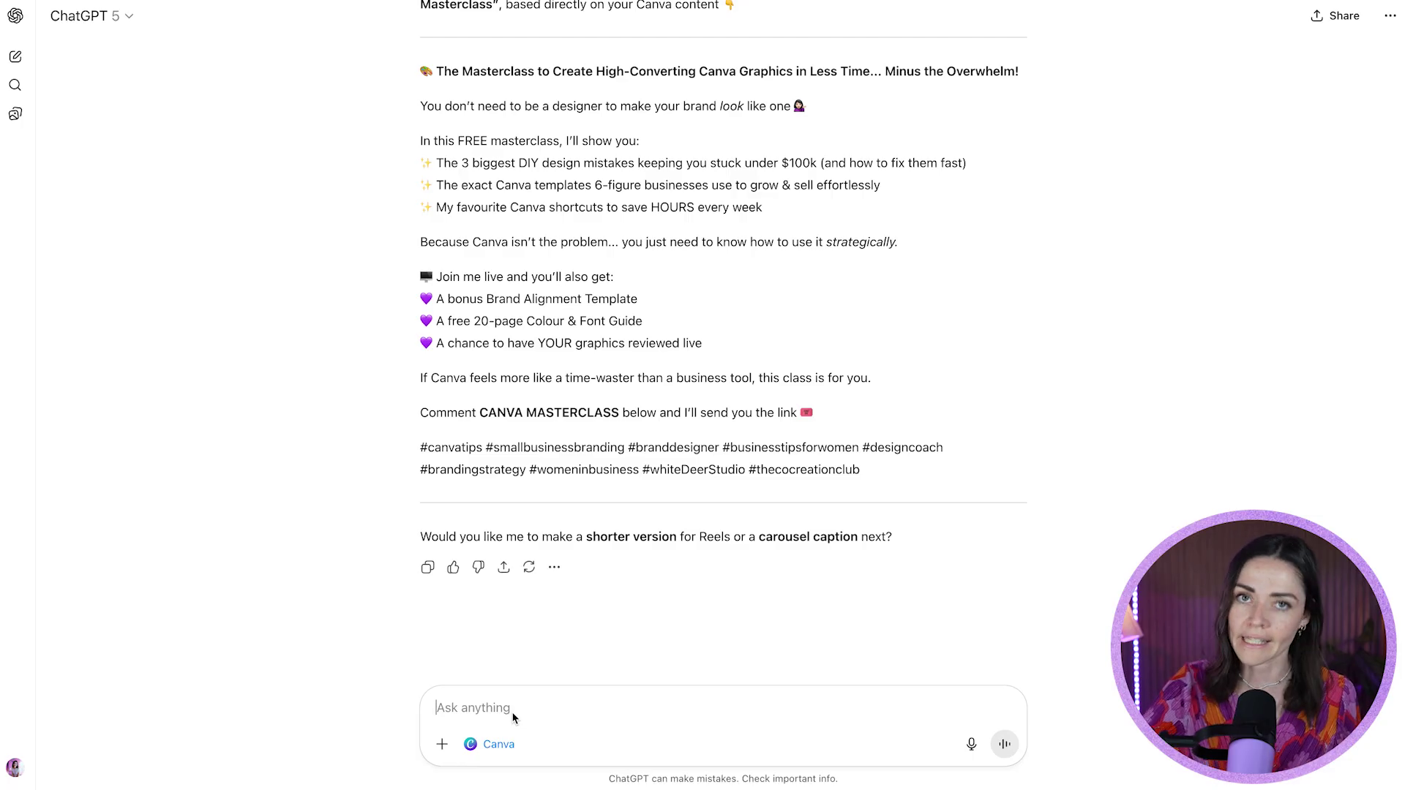
pyautogui.scroll(2, 466, 530)
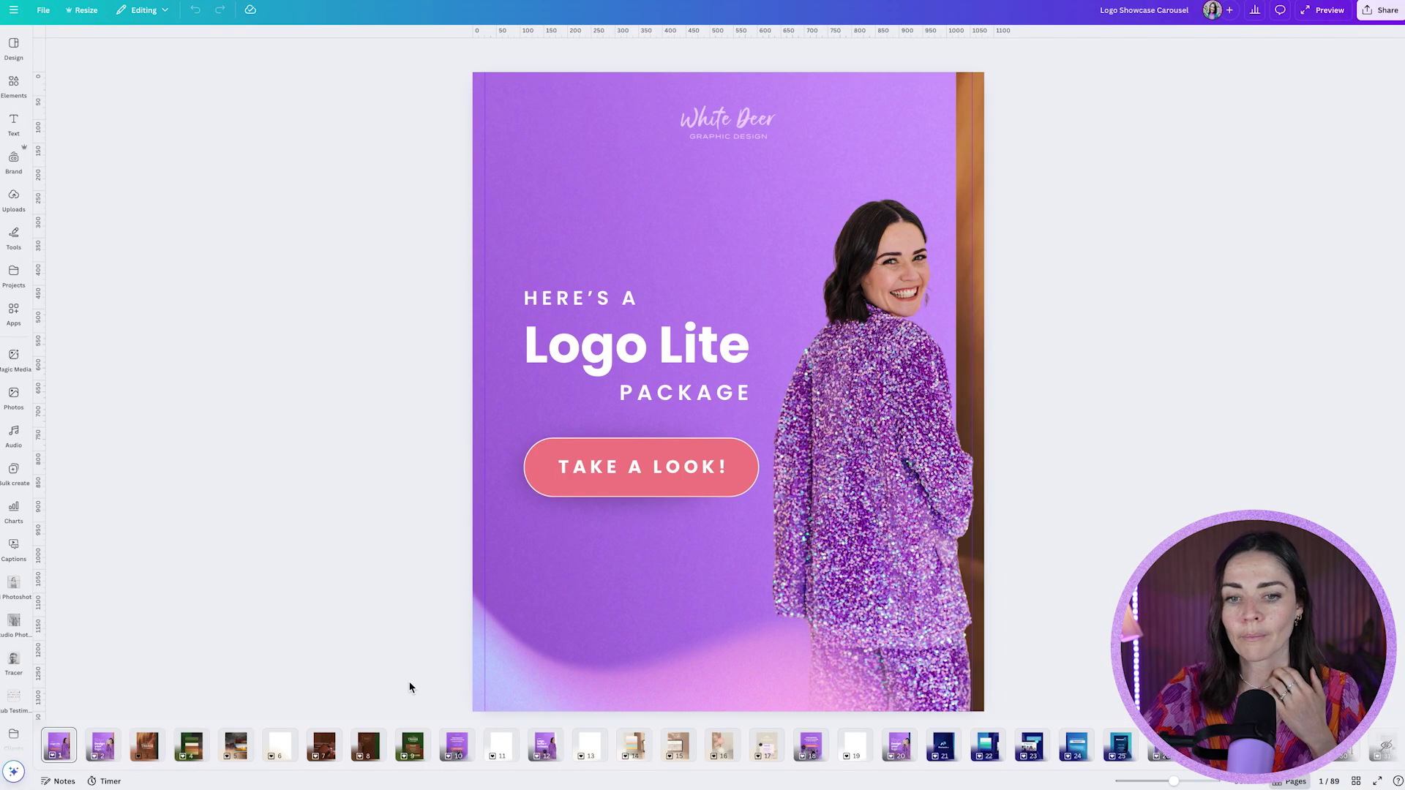
# Step through carousel pages 64–71, ending on the Client Feedback page 69
pyautogui.hscroll(10, 951, 754)
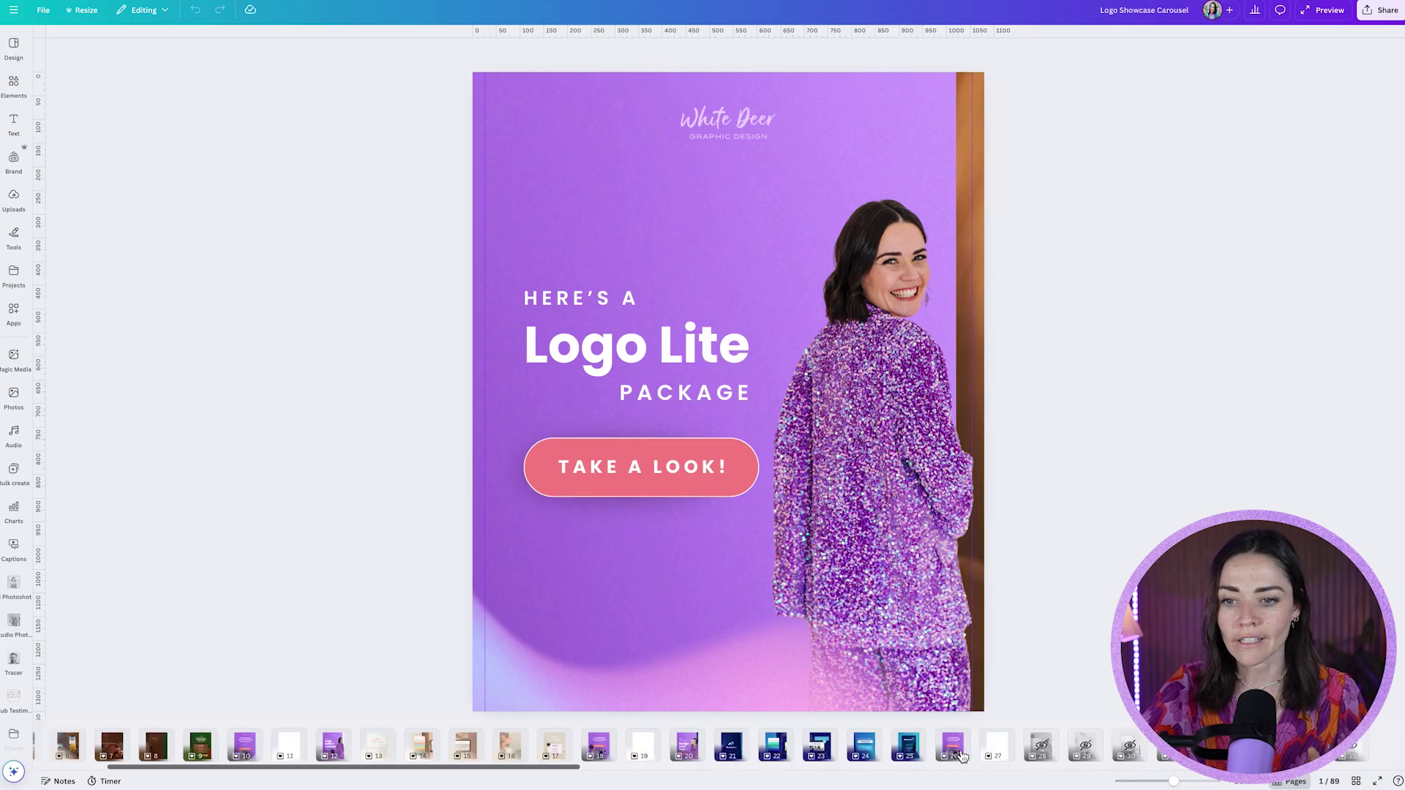
pyautogui.click(443, 744)
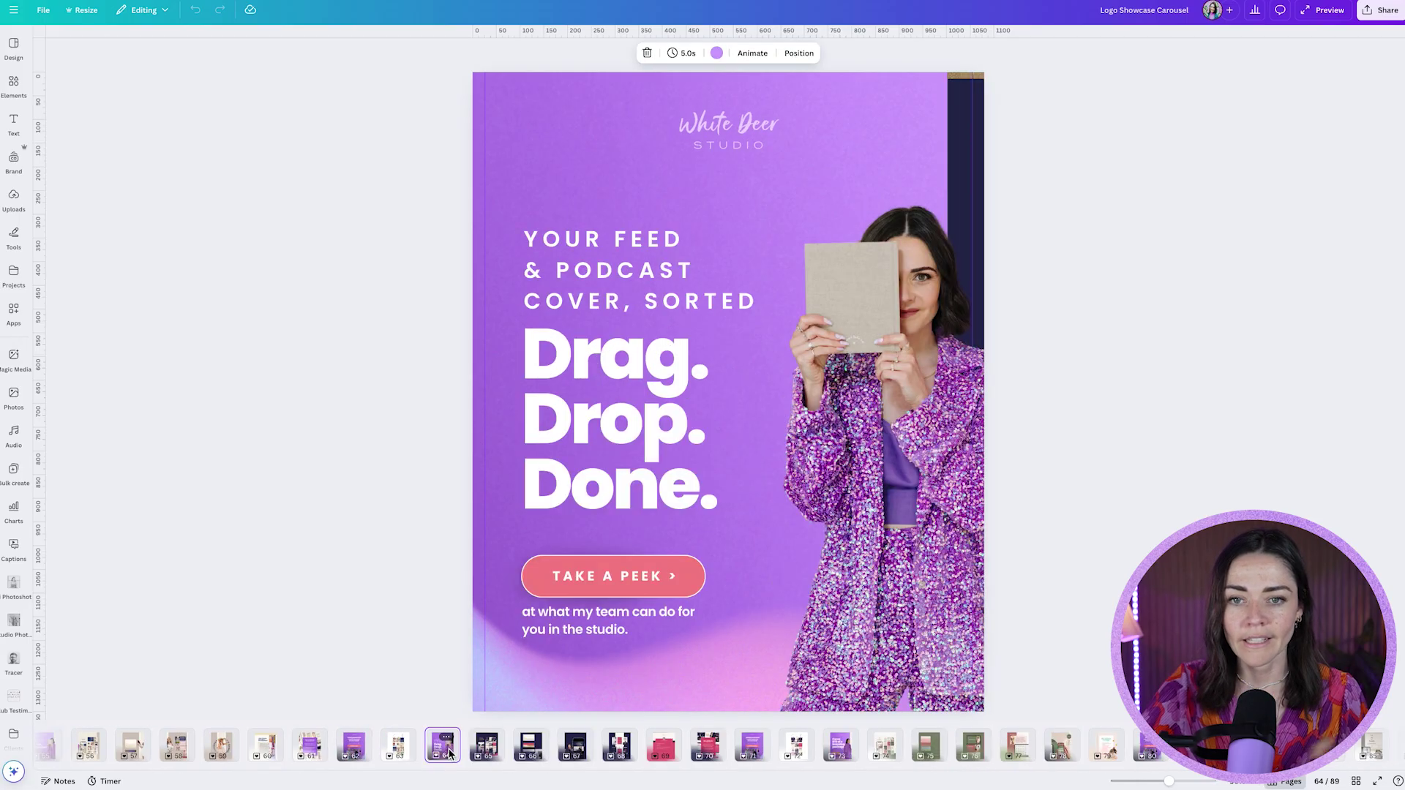
pyautogui.click(487, 745)
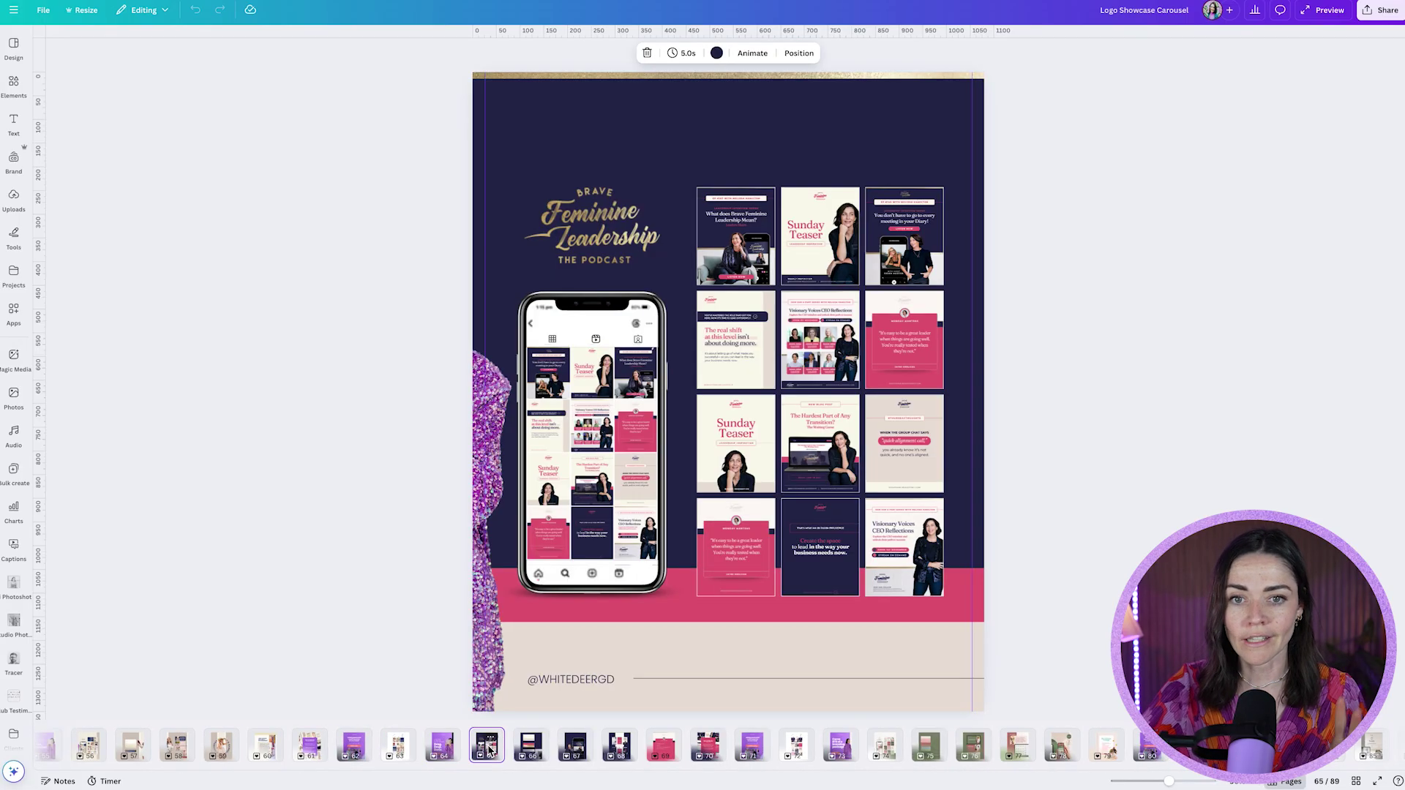
pyautogui.press('Right')
pyautogui.press('Right')
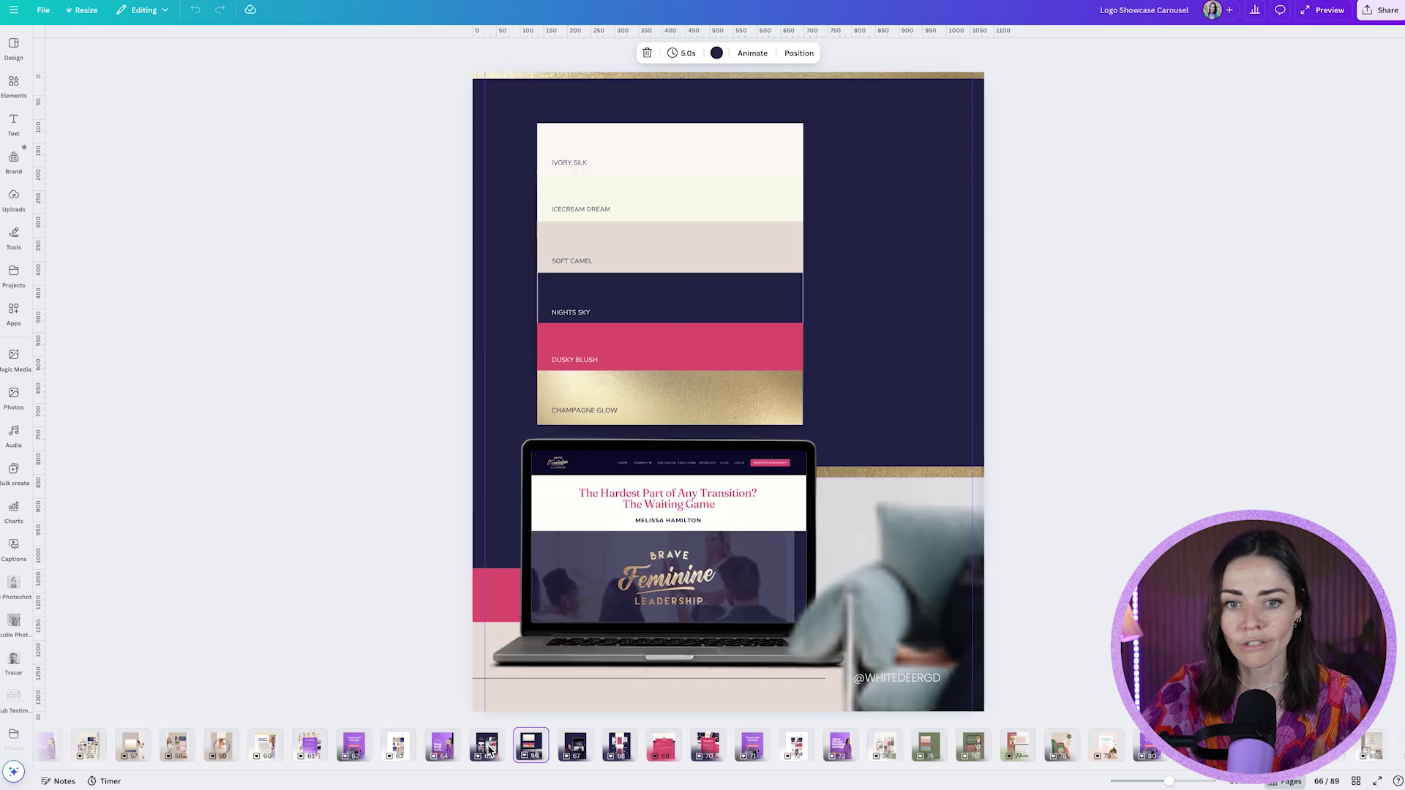
pyautogui.press('Right')
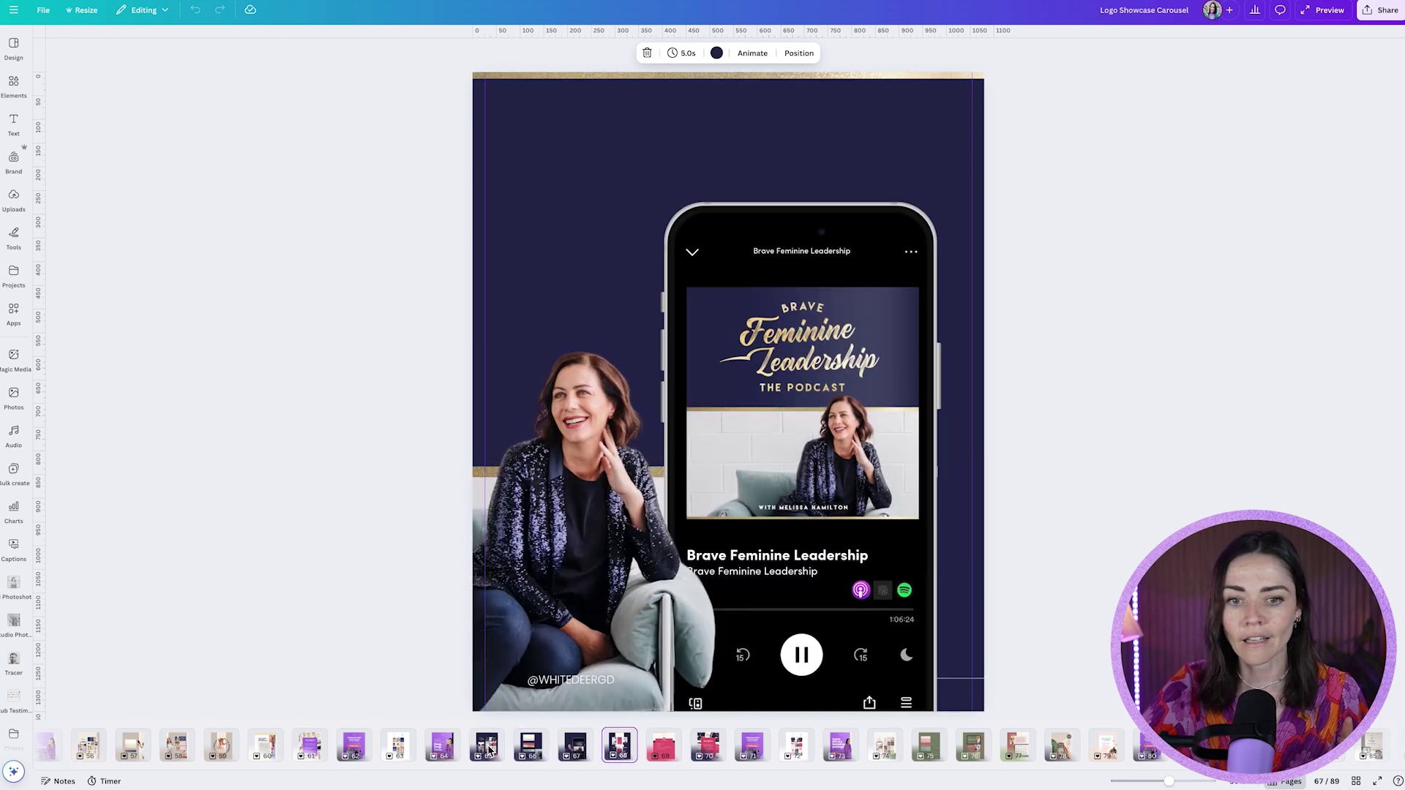
pyautogui.press('Right')
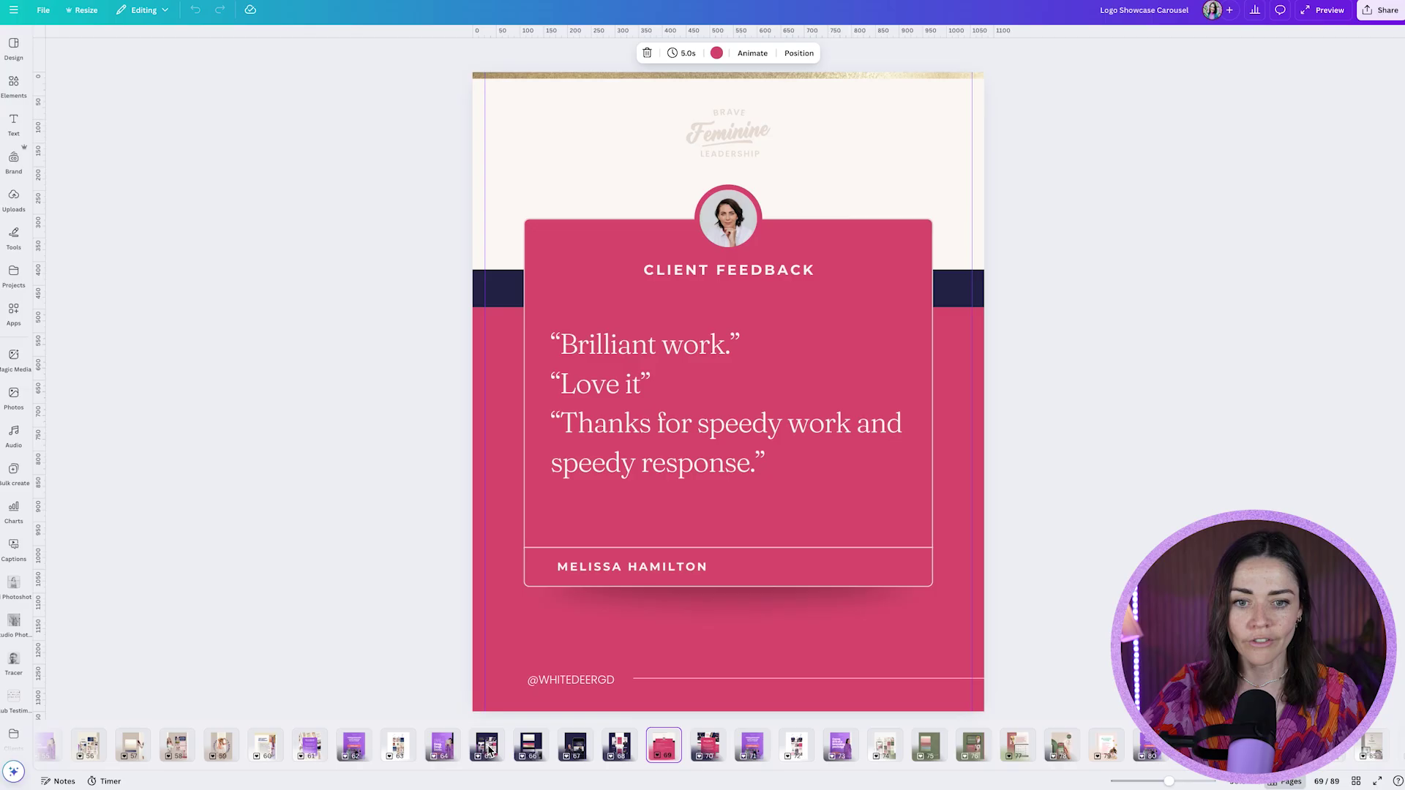
pyautogui.click(443, 746)
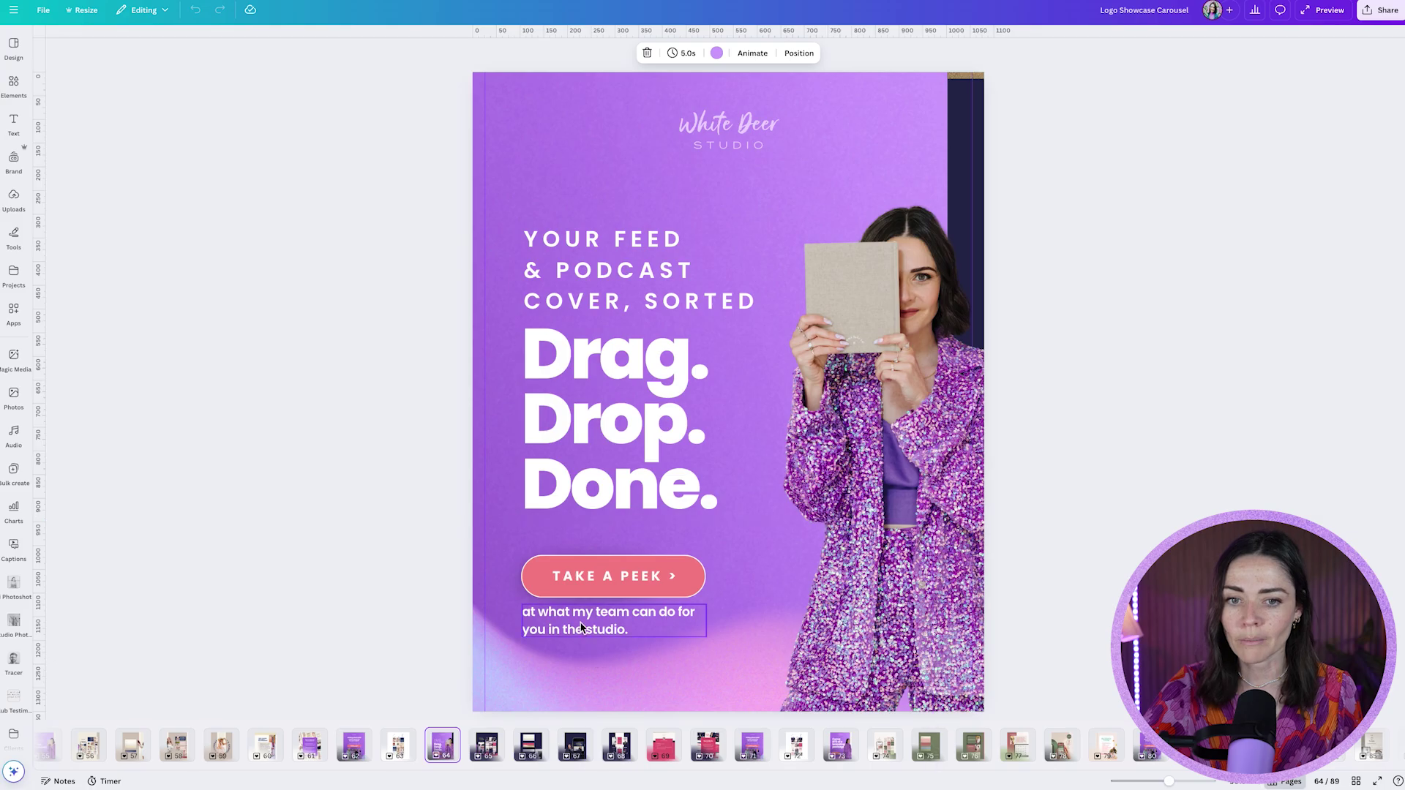
pyautogui.click(752, 754)
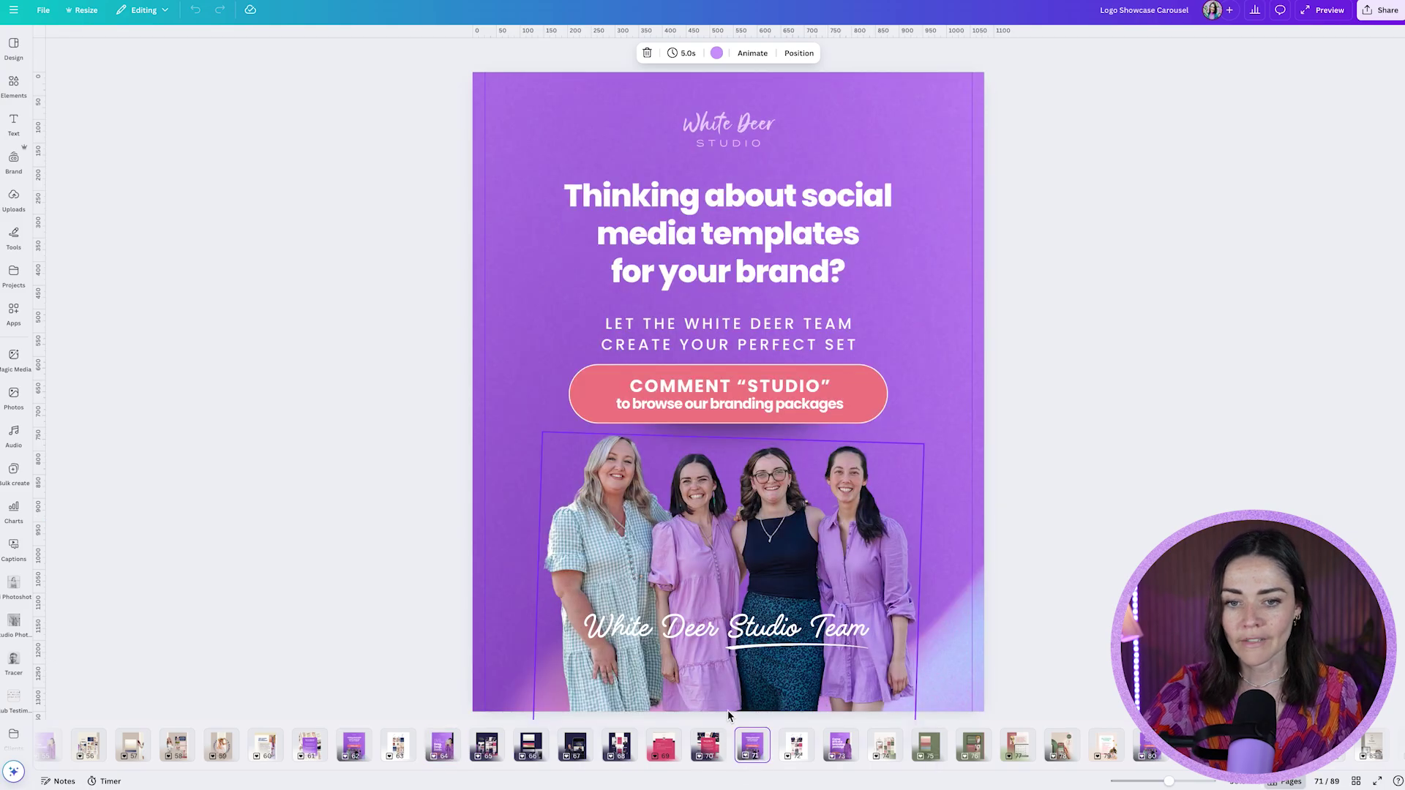
pyautogui.click(708, 748)
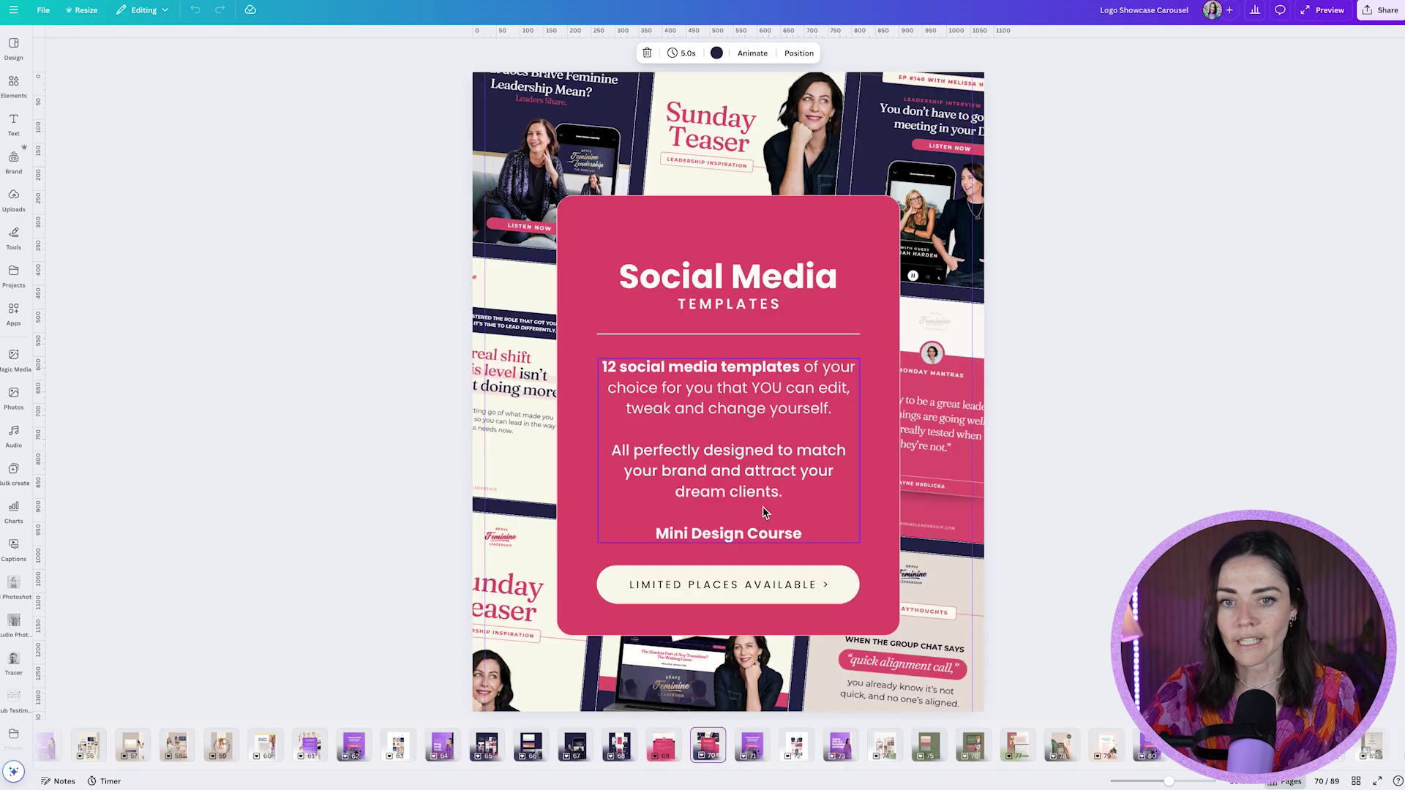
pyautogui.click(664, 746)
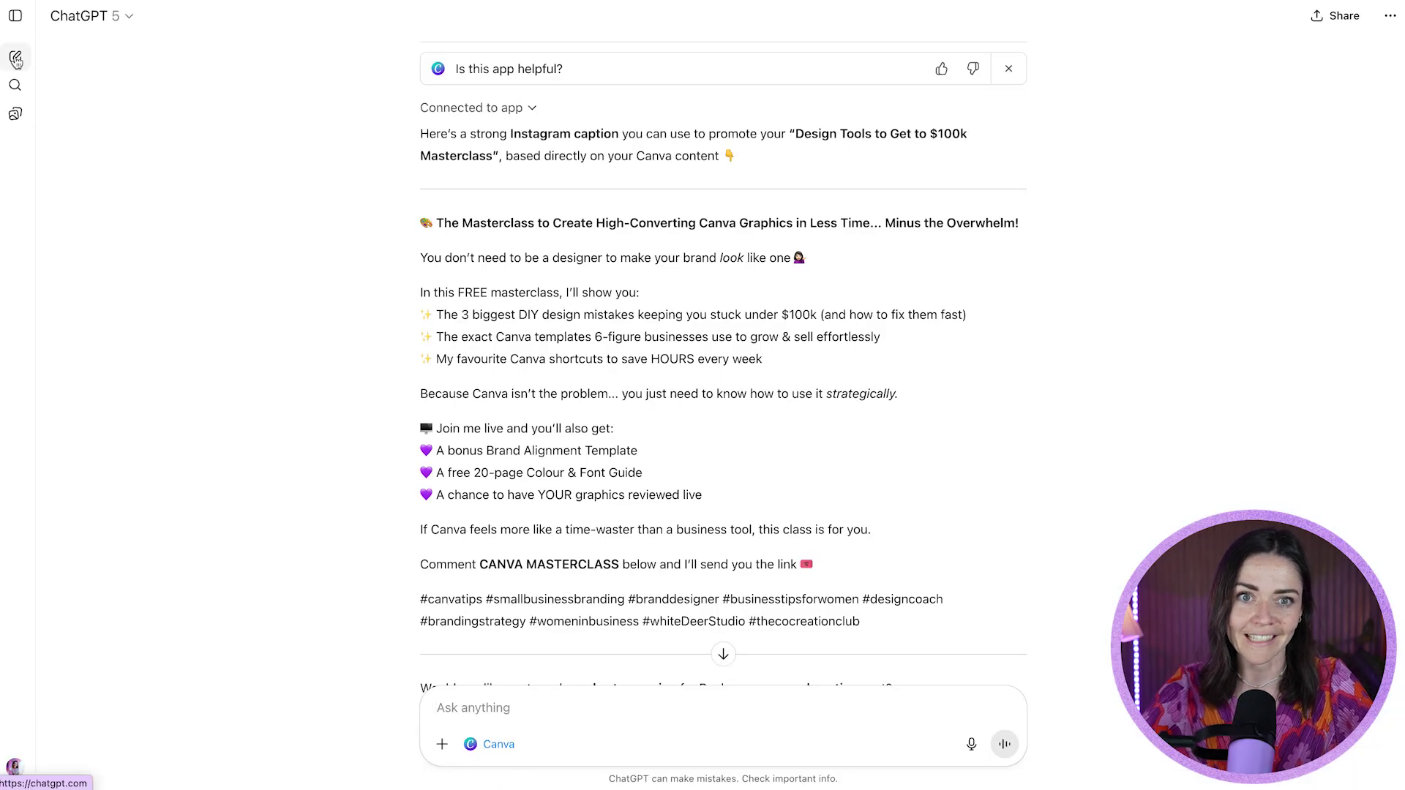
# In a new chat, draft 'Look at my canva design "Logo Showcase Carousel" and make a ig caption to promote my study'
pyautogui.click(15, 56)
pyautogui.write('Look at my')
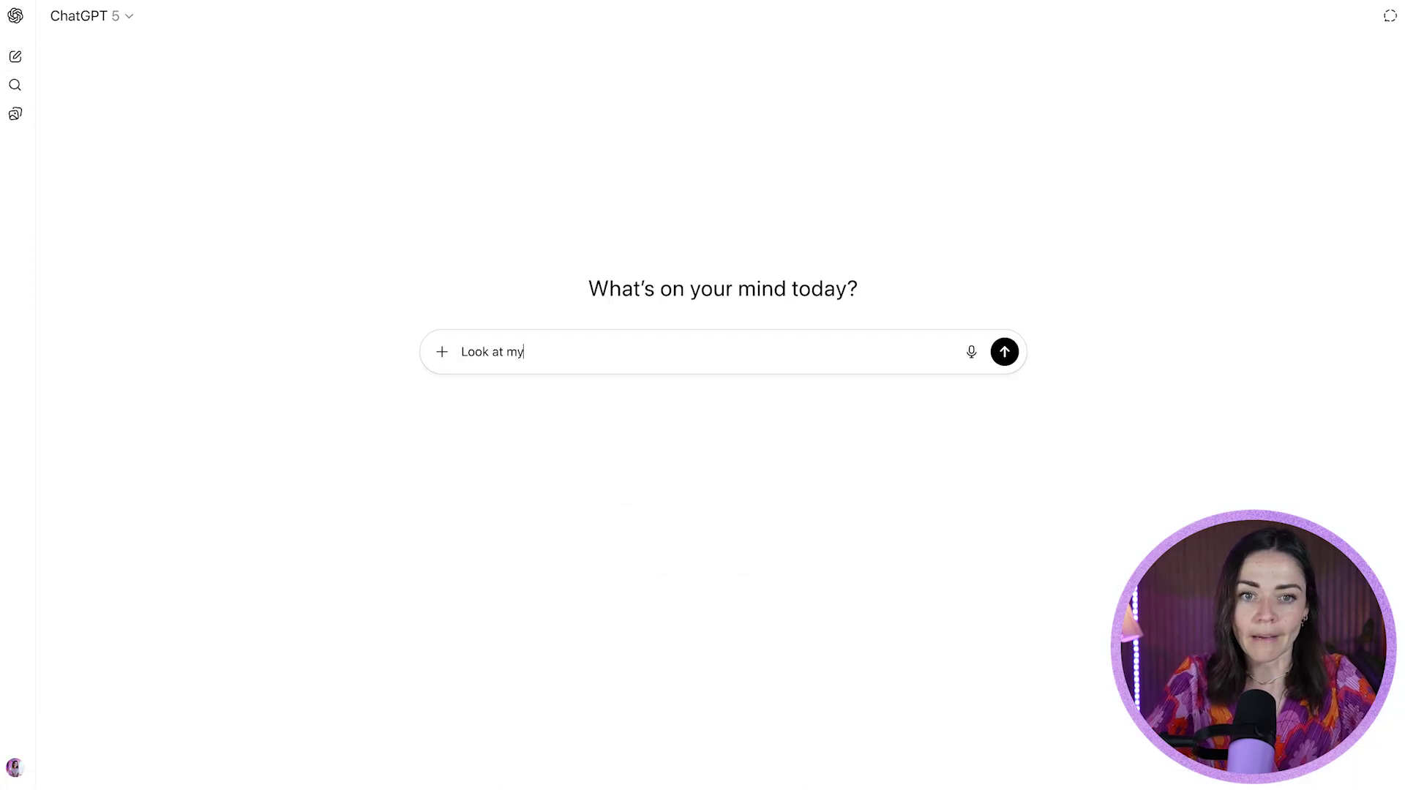
pyautogui.write(' canva design "Logo Showcase Carousel')
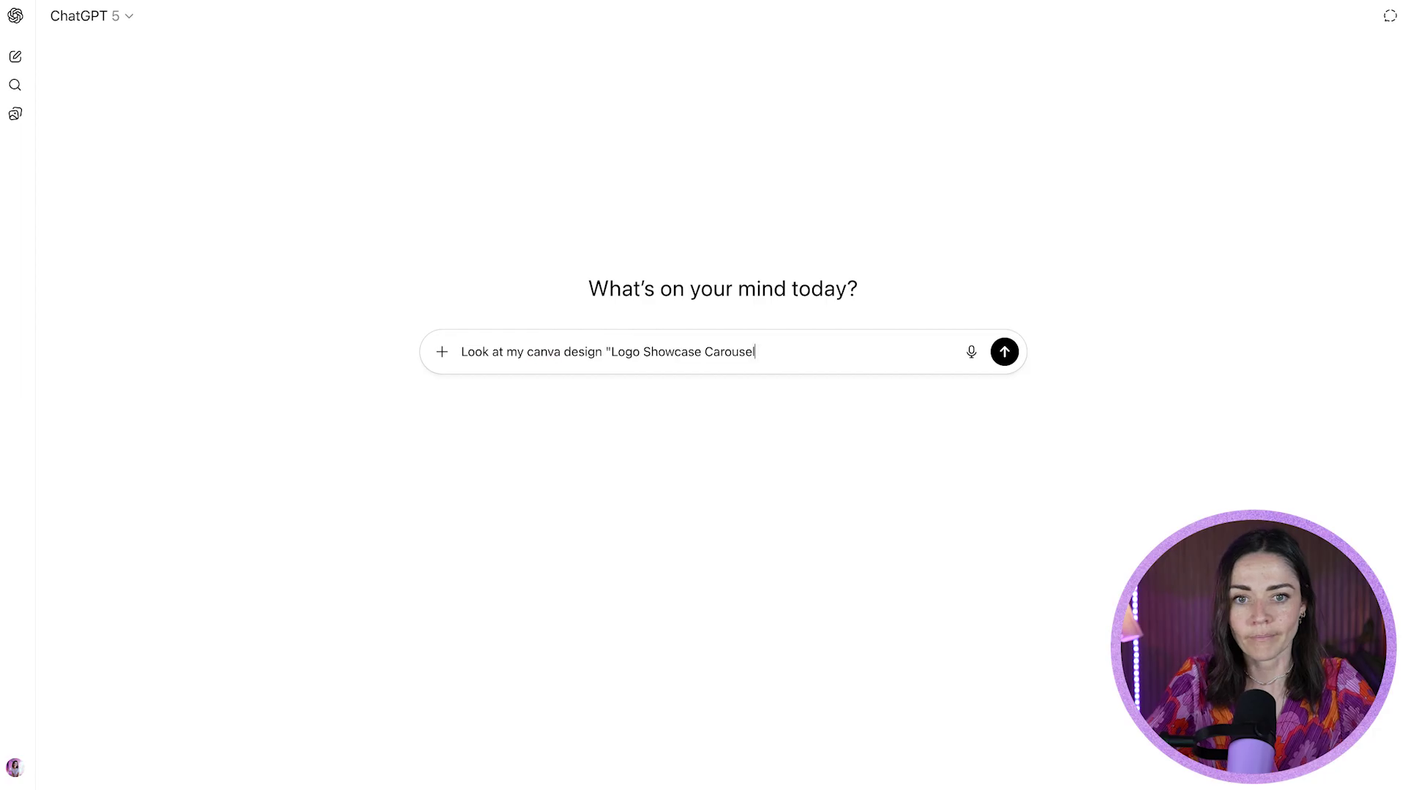
pyautogui.write('" and make a ig')
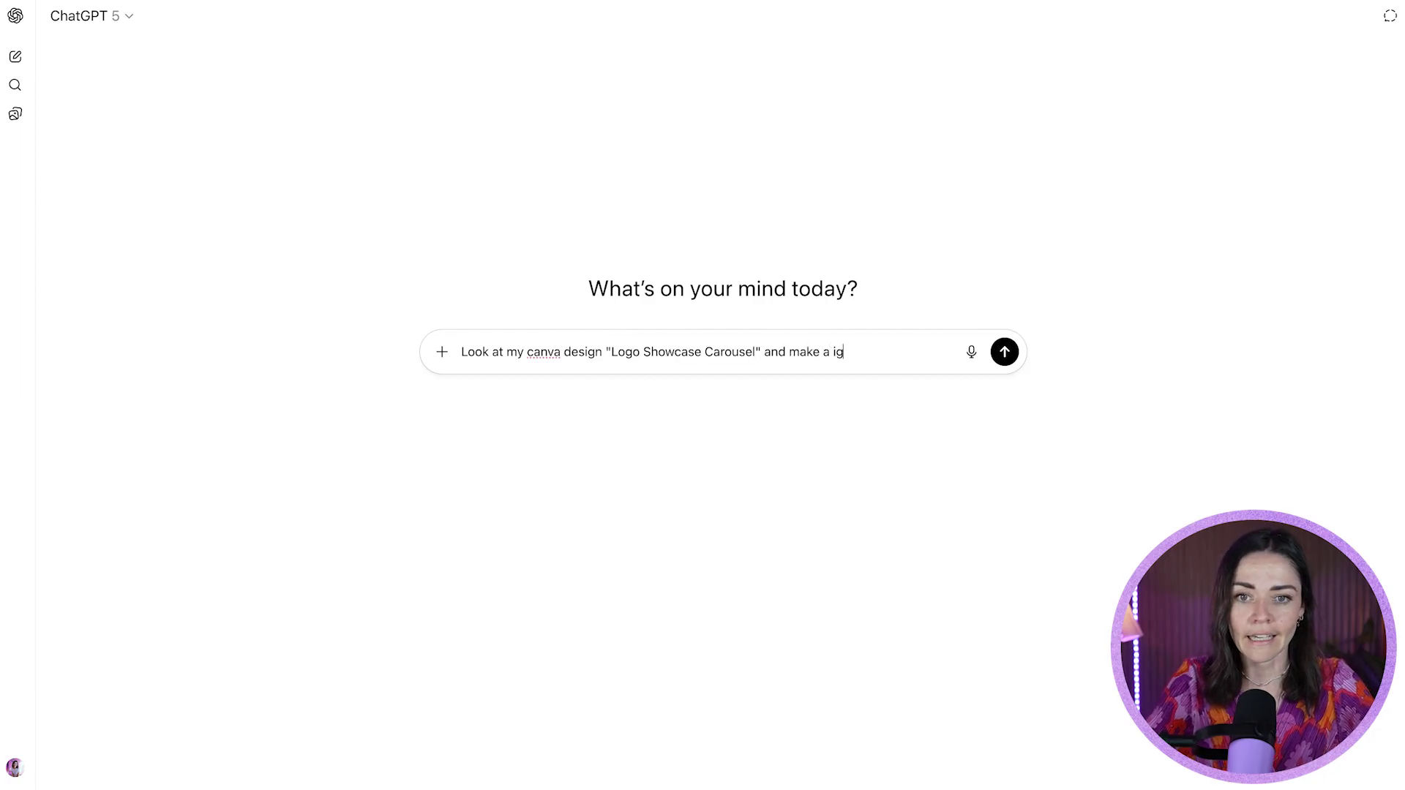
pyautogui.write(' gapti')
pyautogui.press('BackSpace')
pyautogui.write('caption ')
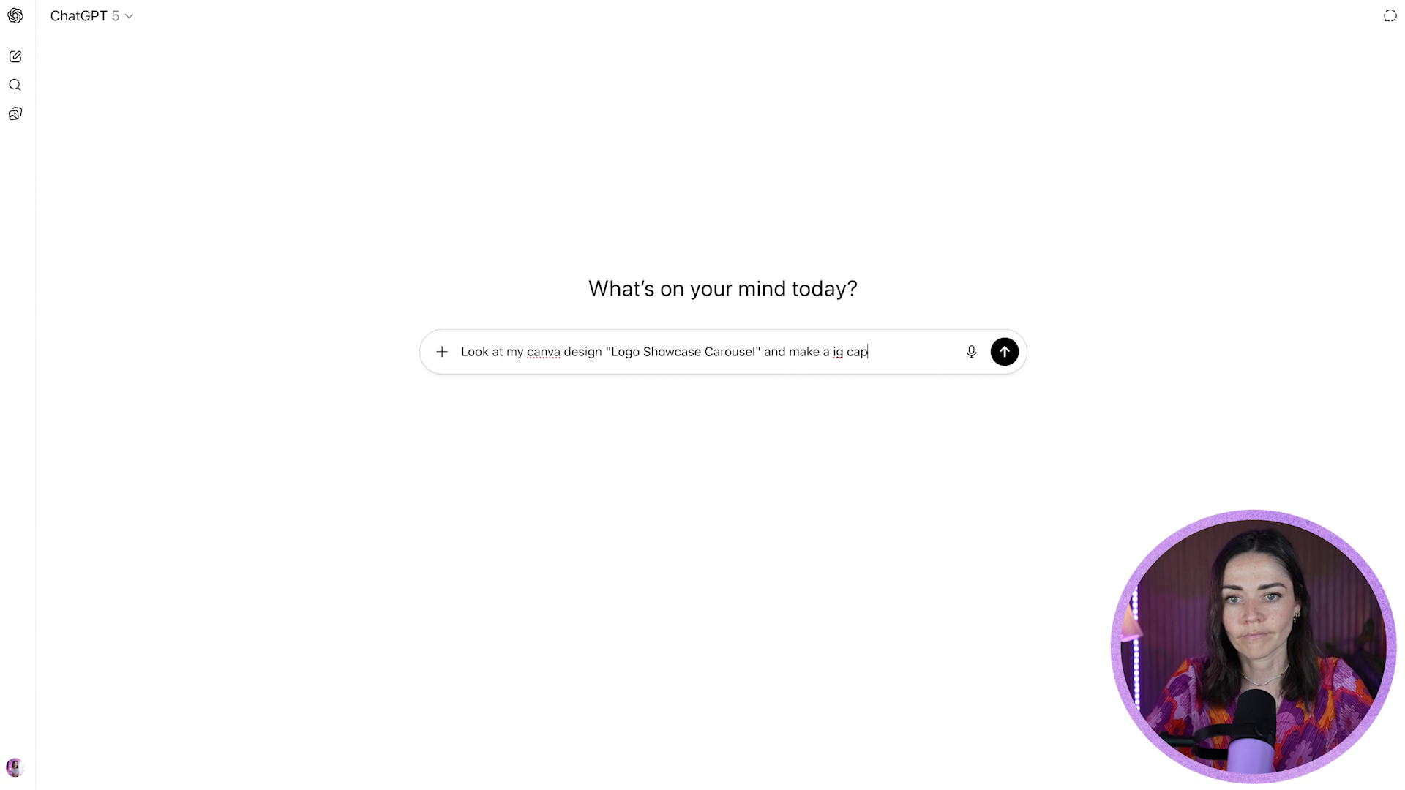
pyautogui.write('to promote my study')
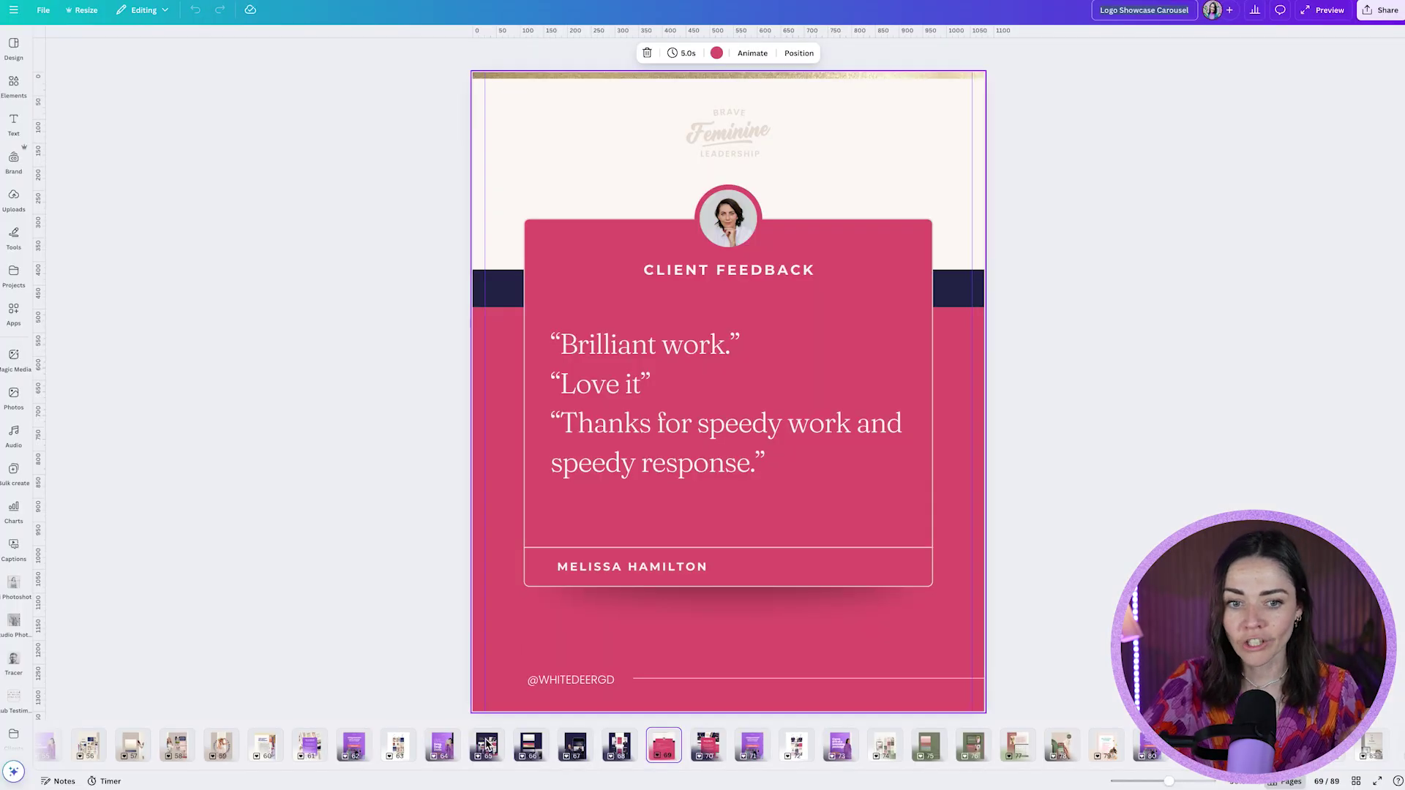
# Check carousel pages 64, 70 and 71 in Canva
pyautogui.click(439, 759)
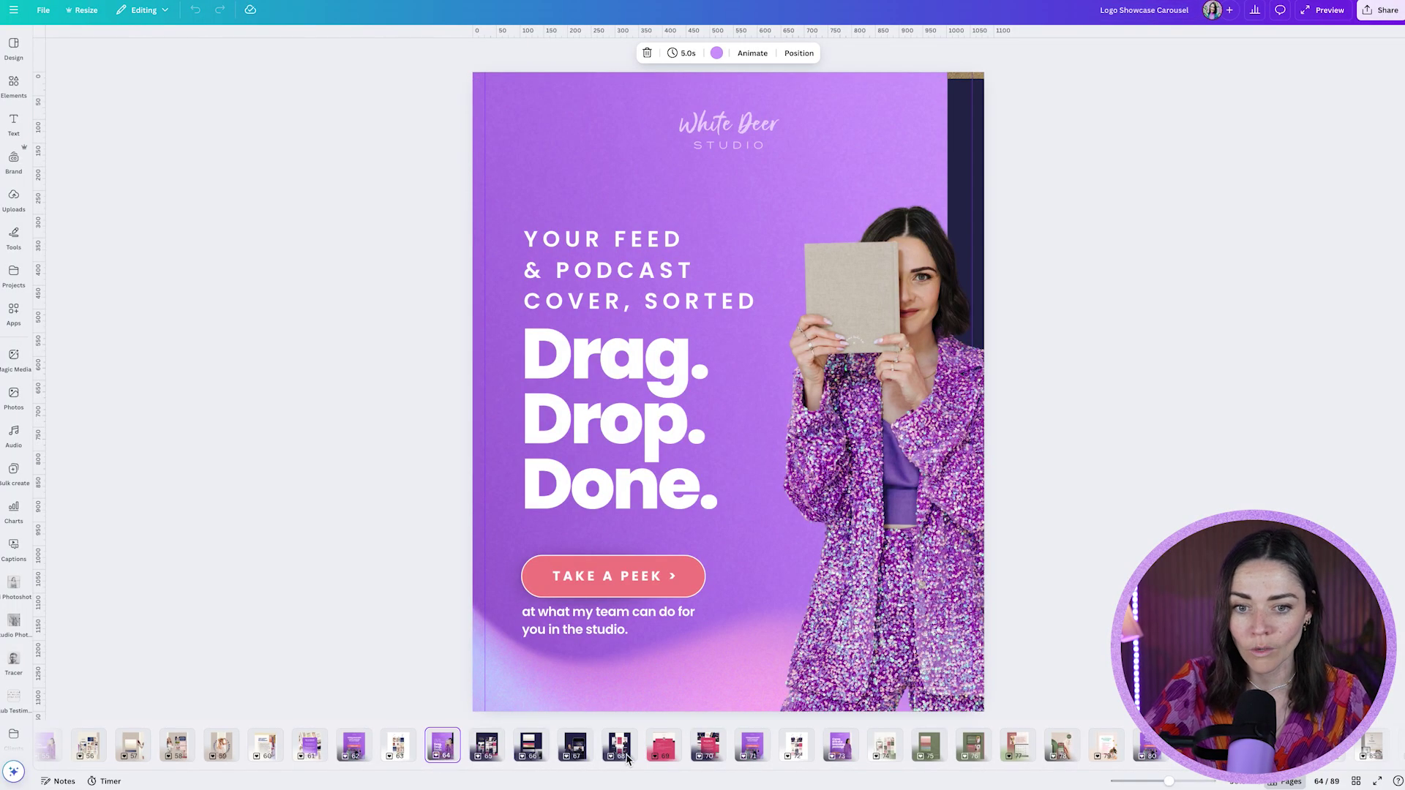
pyautogui.click(708, 746)
pyautogui.click(744, 751)
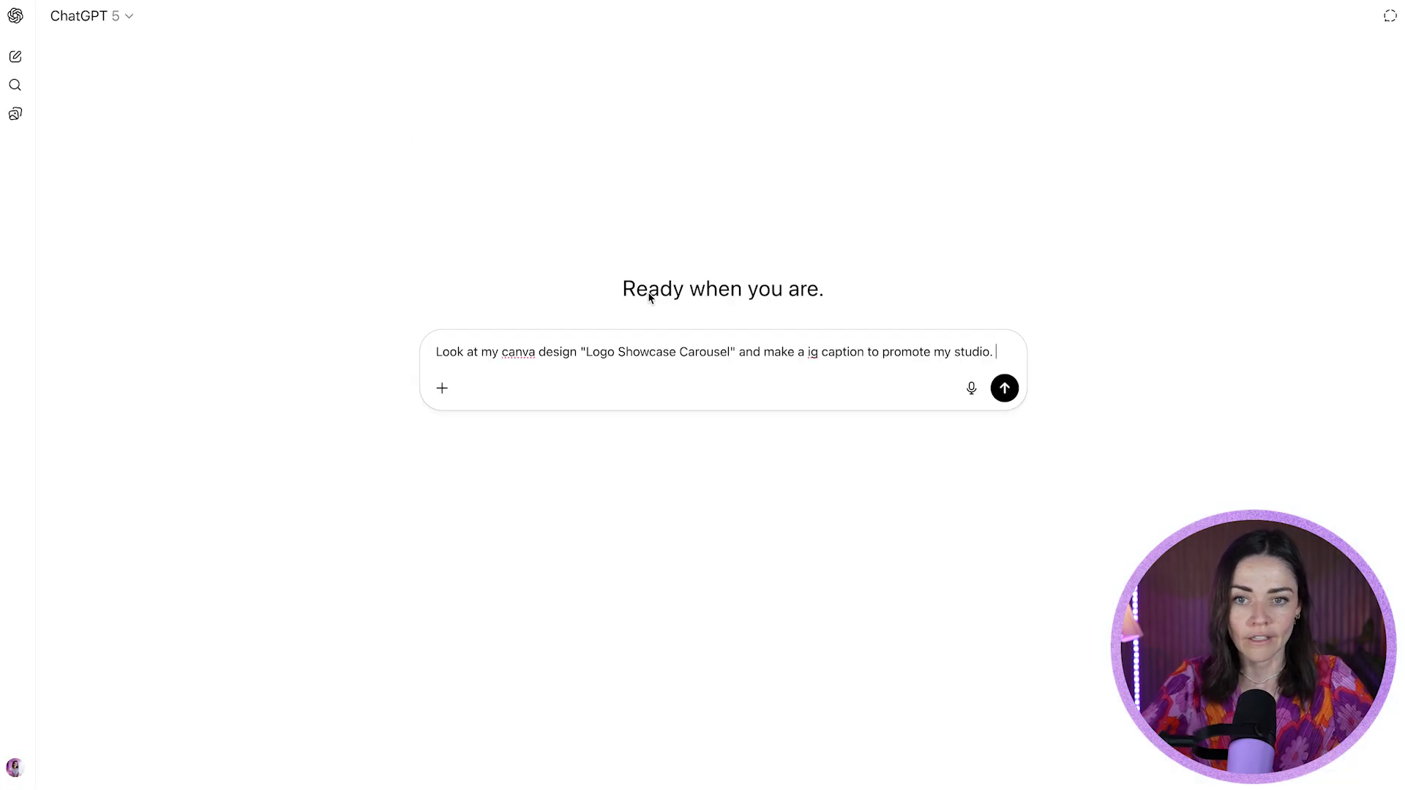
# Add 'Refer to pages 64-71', attach Canva, and send the studio caption request
pyautogui.write('Refer to pG')
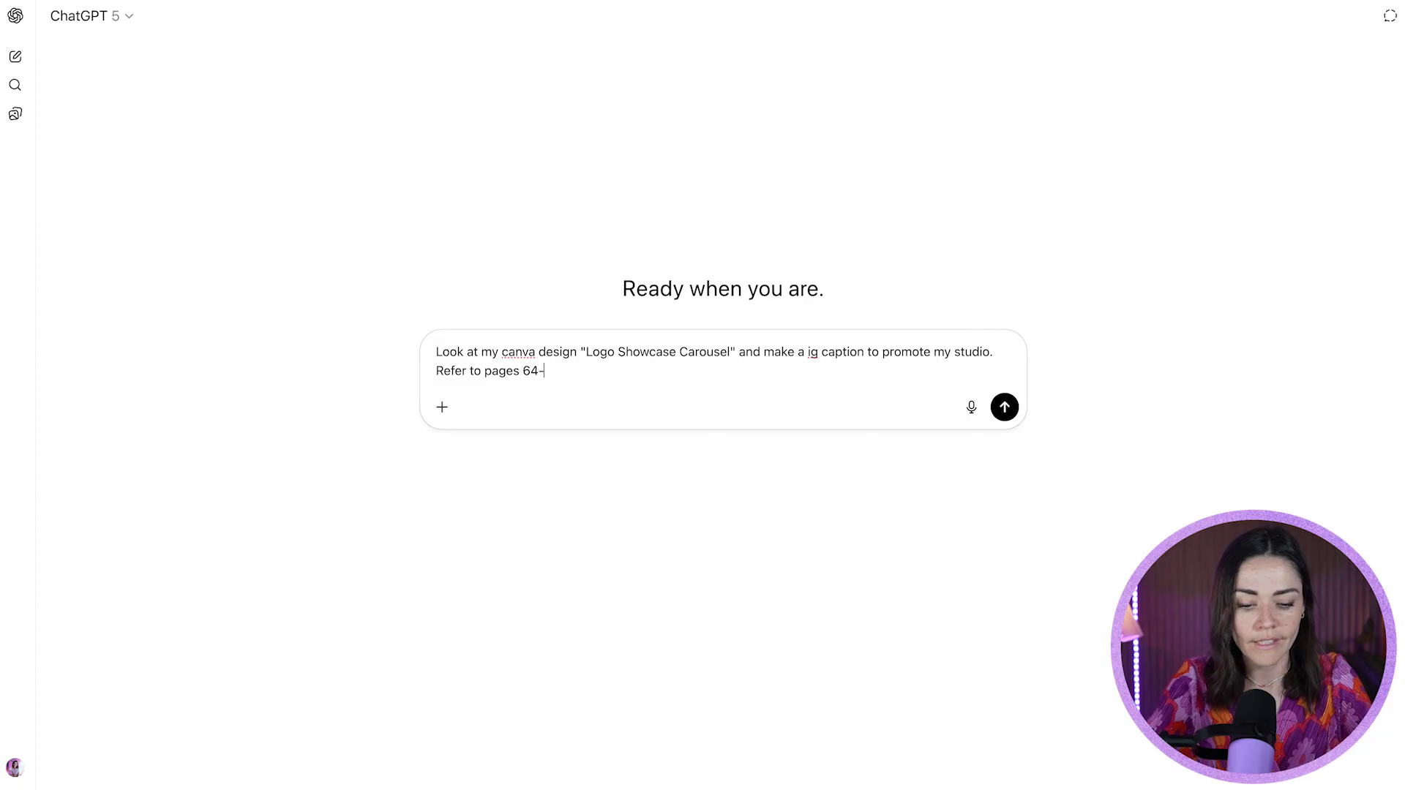
pyautogui.click(442, 407)
pyautogui.moveTo(484, 591)
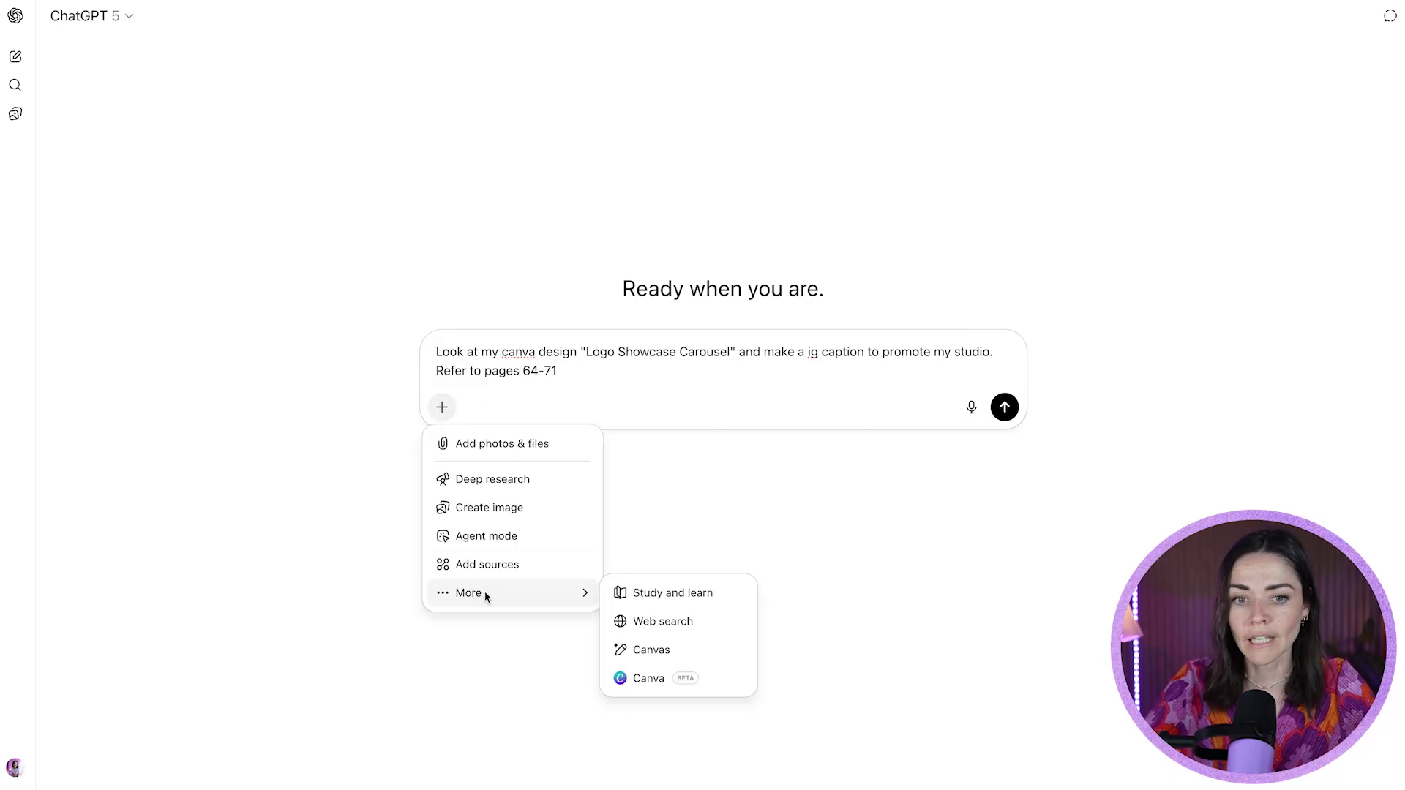
pyautogui.click(649, 679)
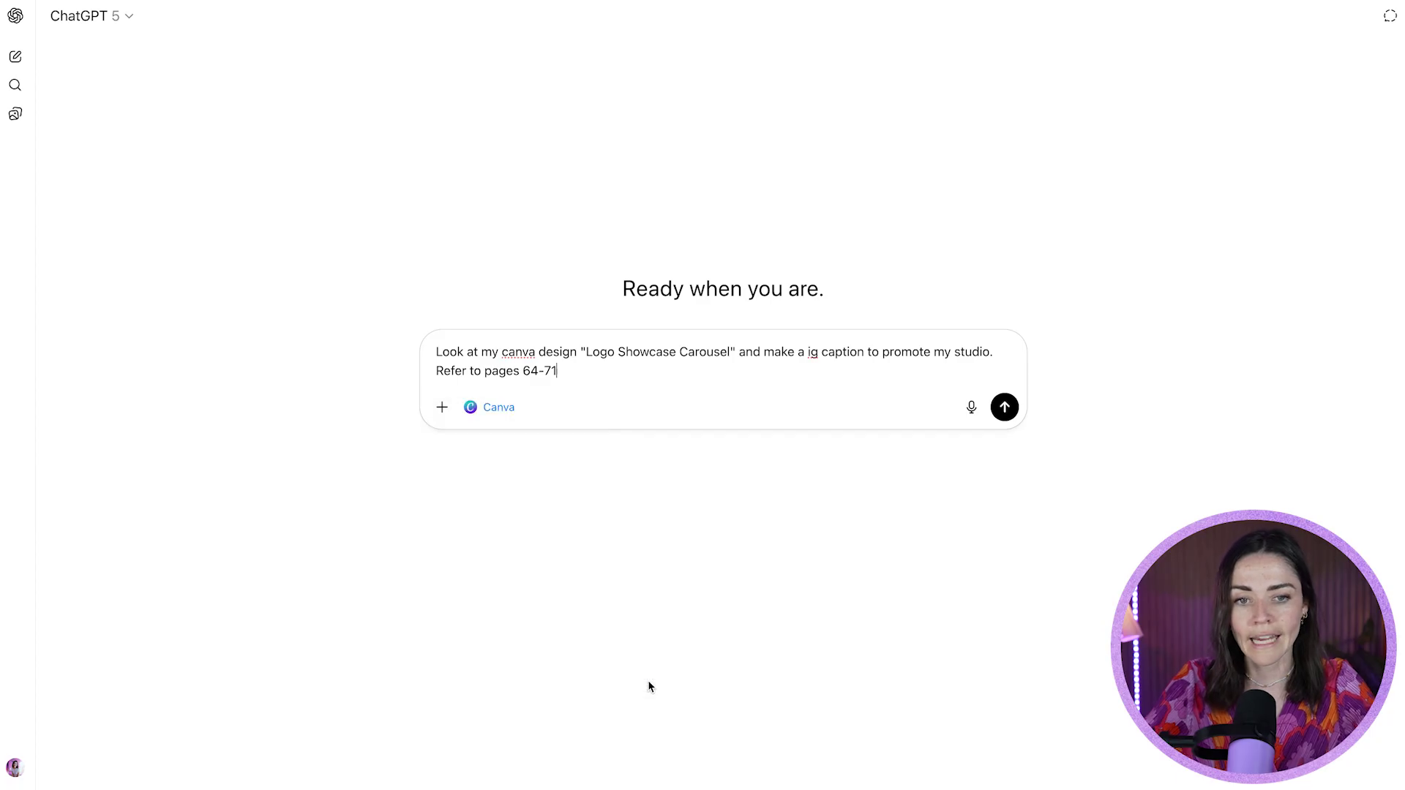
pyautogui.click(1005, 408)
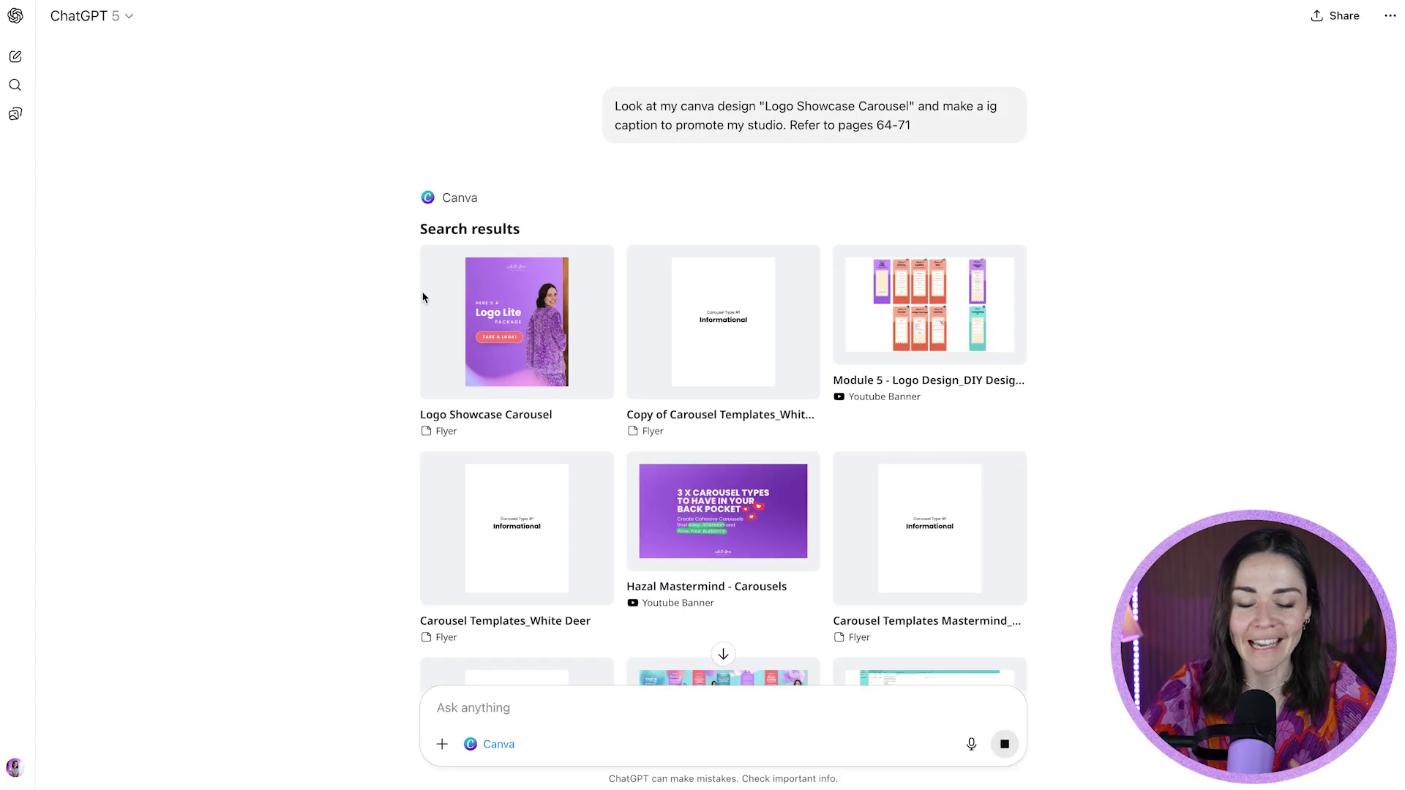
pyautogui.scroll(-15, 357, 291)
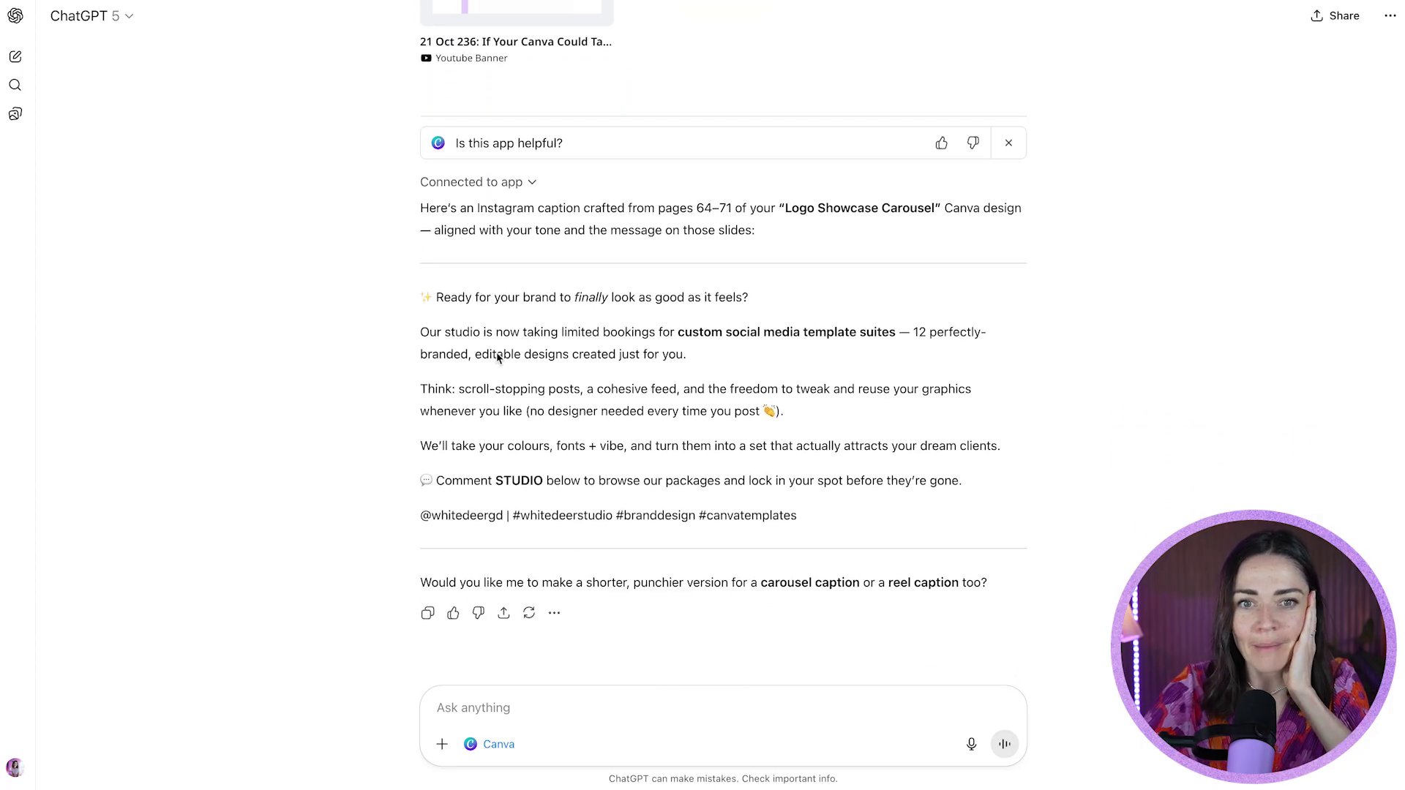
pyautogui.moveTo(686, 335); pyautogui.dragTo(929, 357)
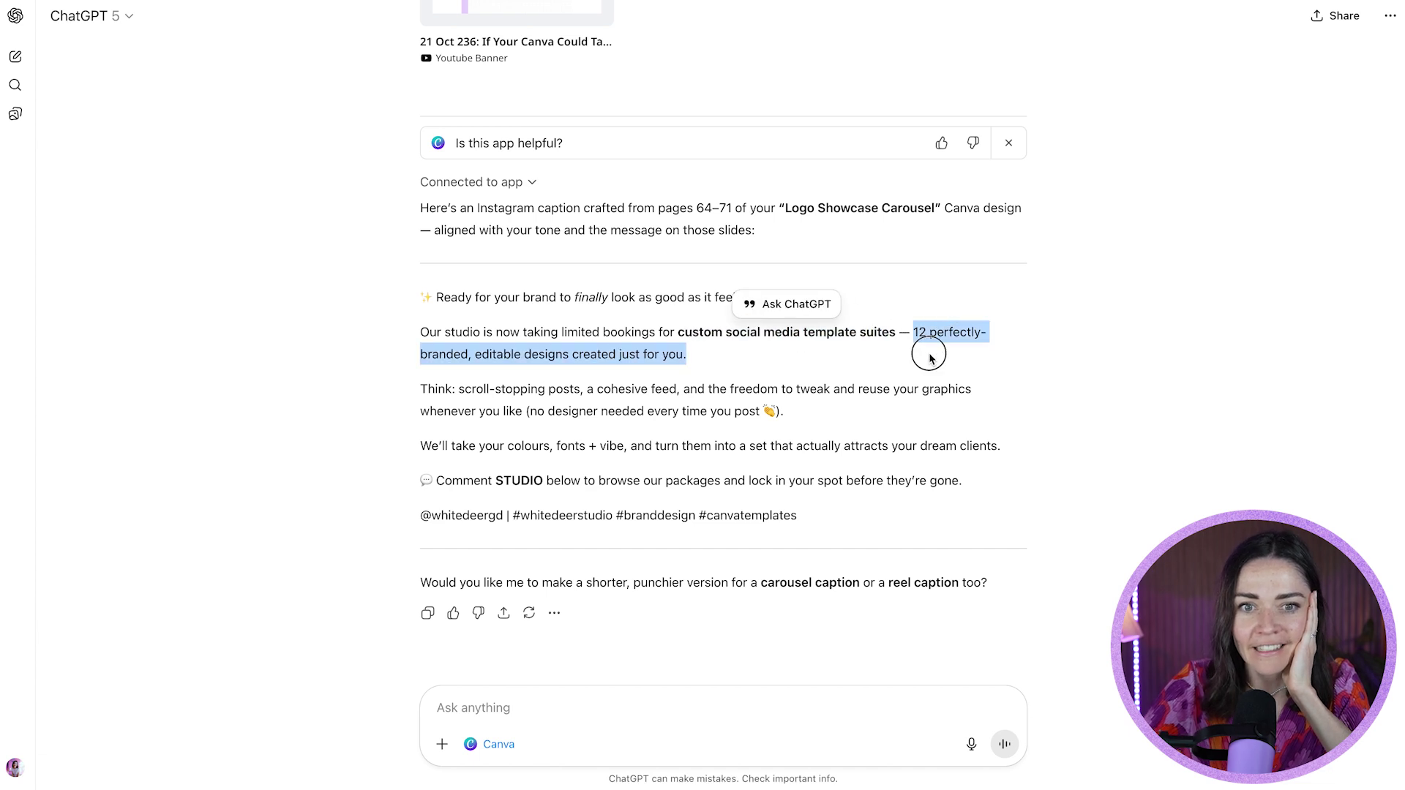
pyautogui.moveTo(501, 393); pyautogui.dragTo(742, 411)
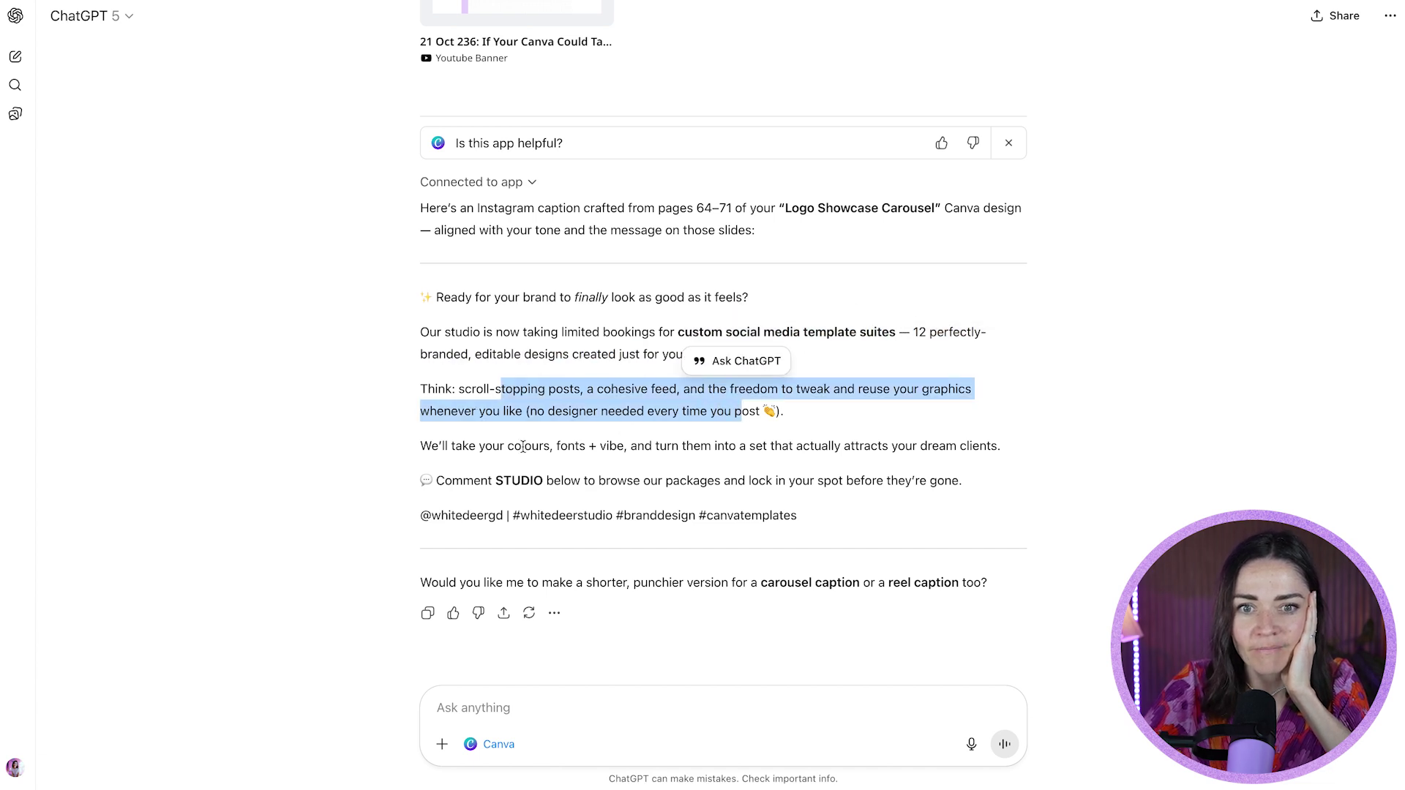
pyautogui.moveTo(523, 447); pyautogui.dragTo(841, 448)
pyautogui.moveTo(597, 481); pyautogui.dragTo(409, 300)
pyautogui.click(819, 526)
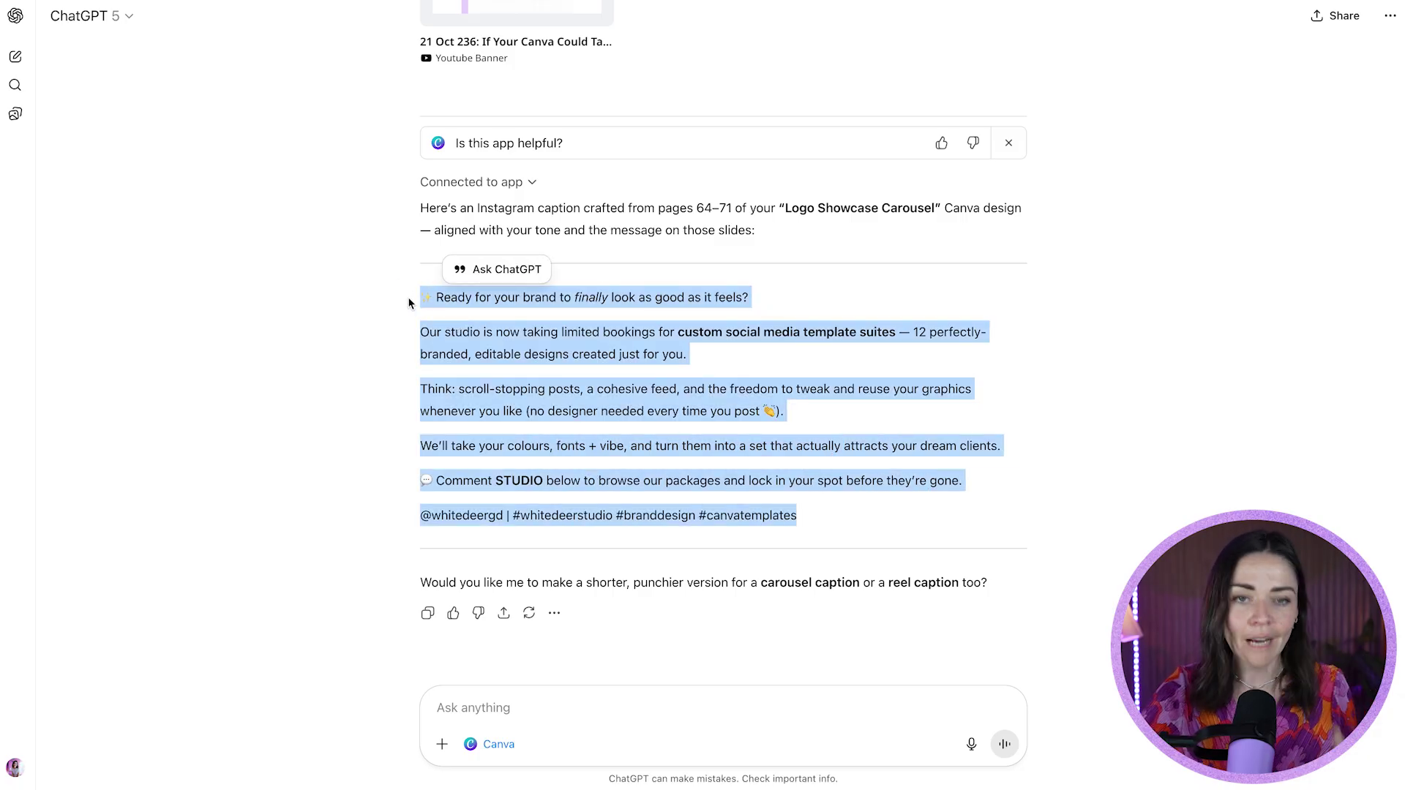
pyautogui.scroll(15, 408, 300)
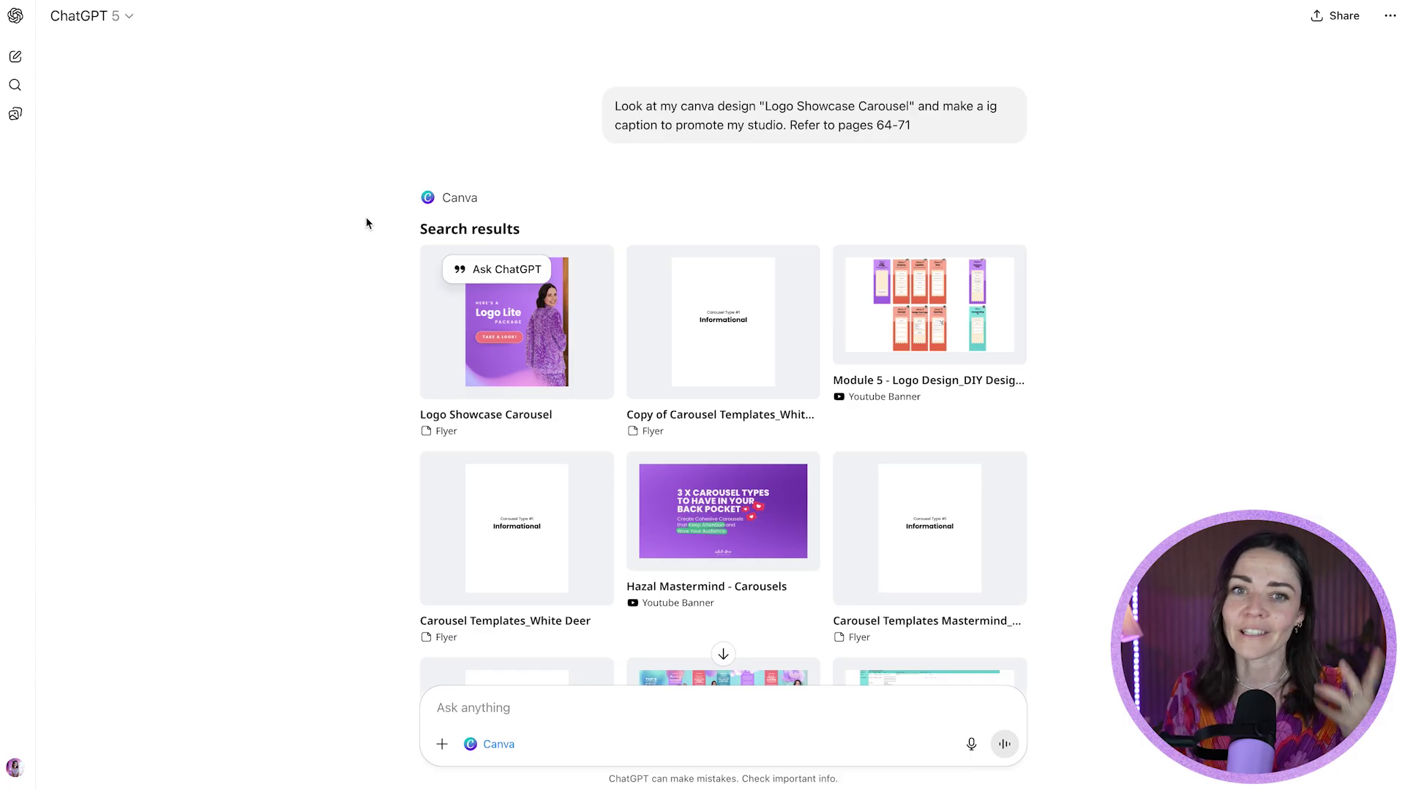
pyautogui.moveTo(613, 104); pyautogui.dragTo(920, 137)
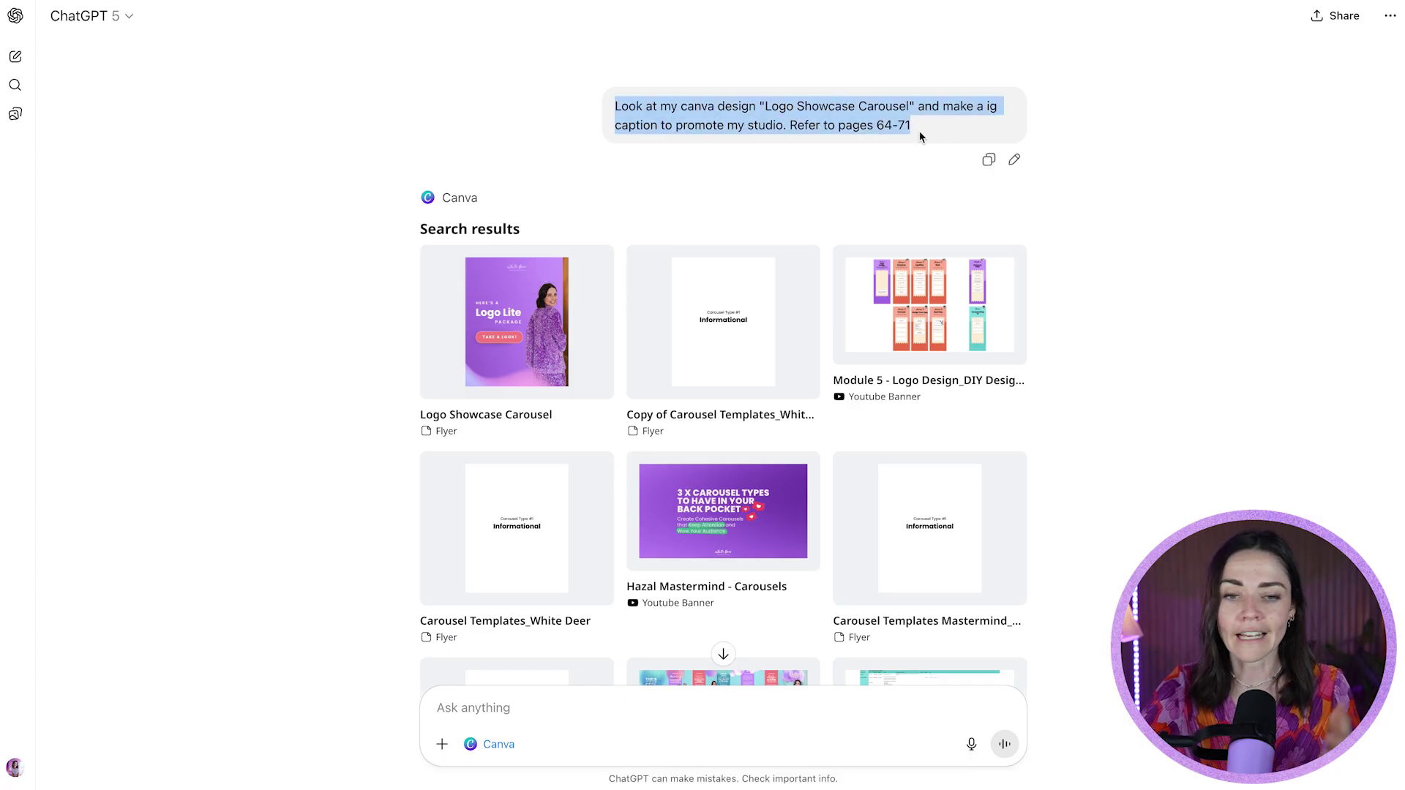
# Open the 'Canva caption request' chat from the past chats list
pyautogui.click(15, 15)
pyautogui.click(110, 470)
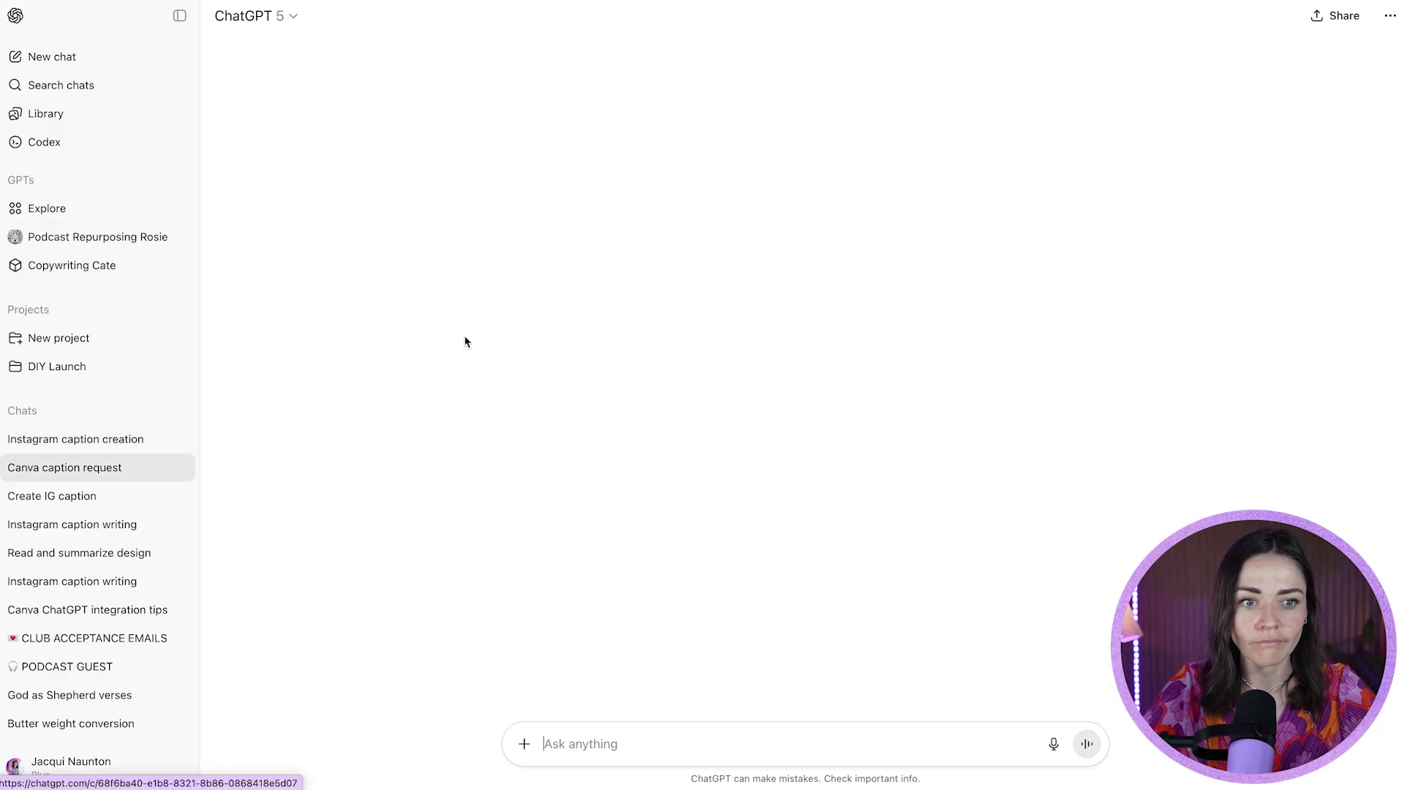
pyautogui.click(181, 16)
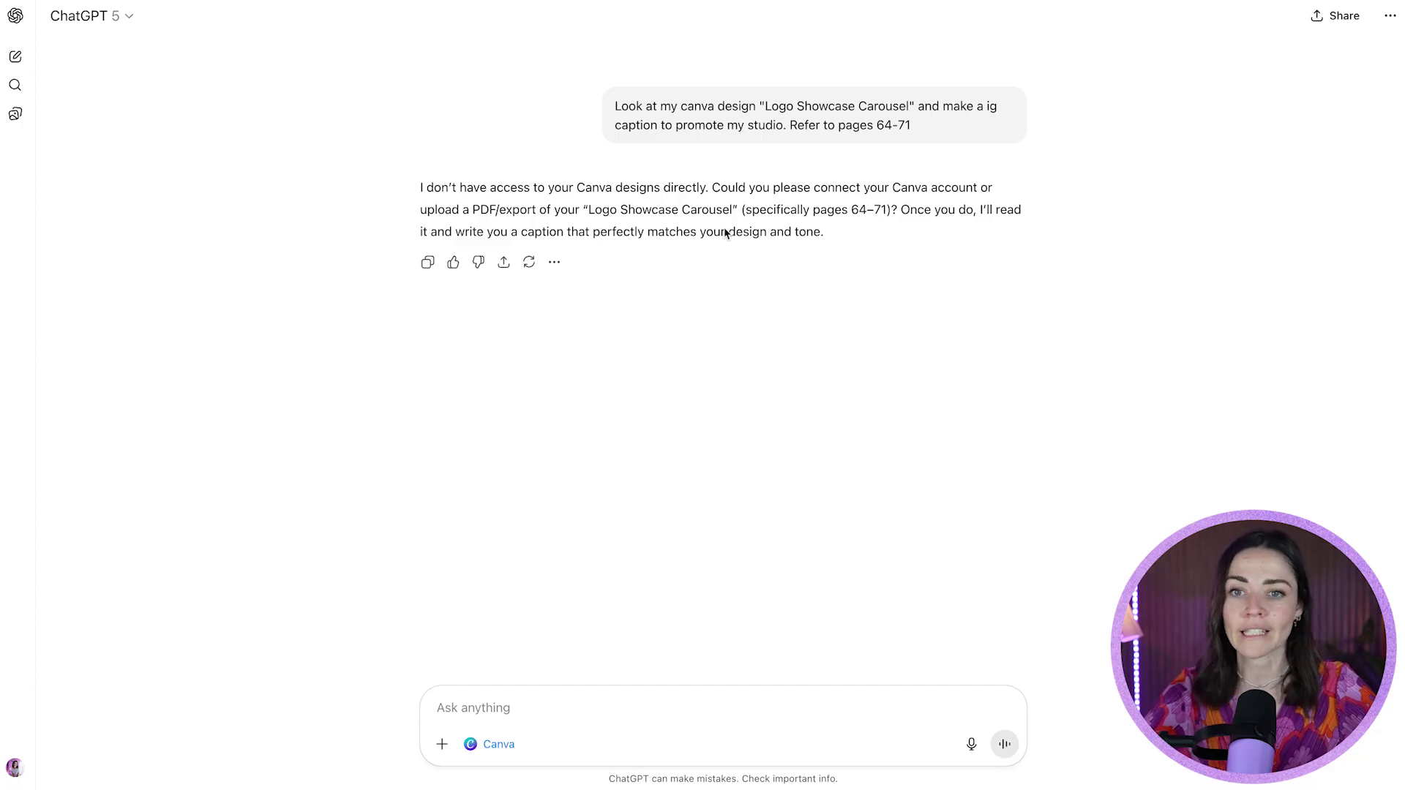
# Highlight the reply about missing Canva access and the design name Logo Showcase Carousel
pyautogui.moveTo(539, 210); pyautogui.dragTo(634, 213)
pyautogui.click(838, 231)
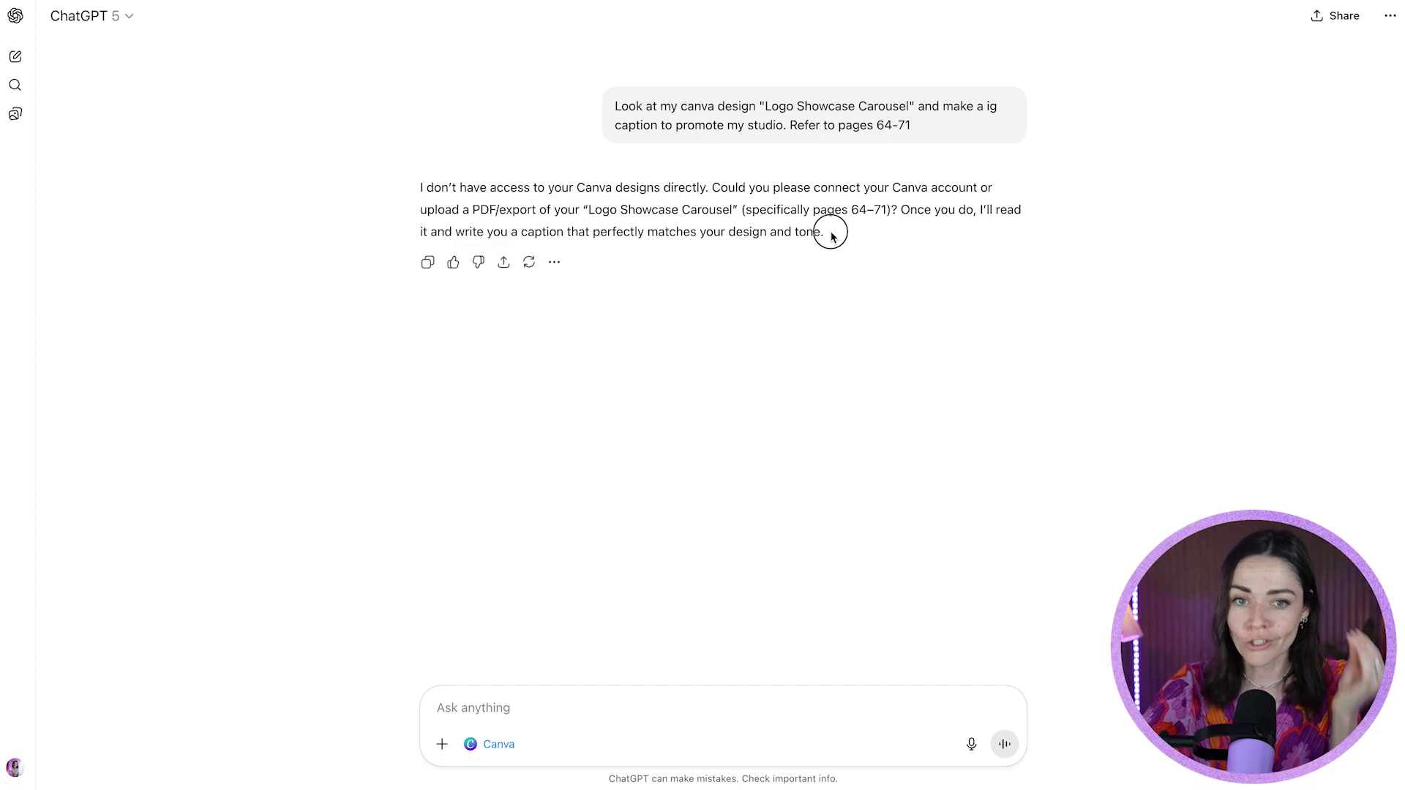
pyautogui.moveTo(832, 235); pyautogui.dragTo(405, 174)
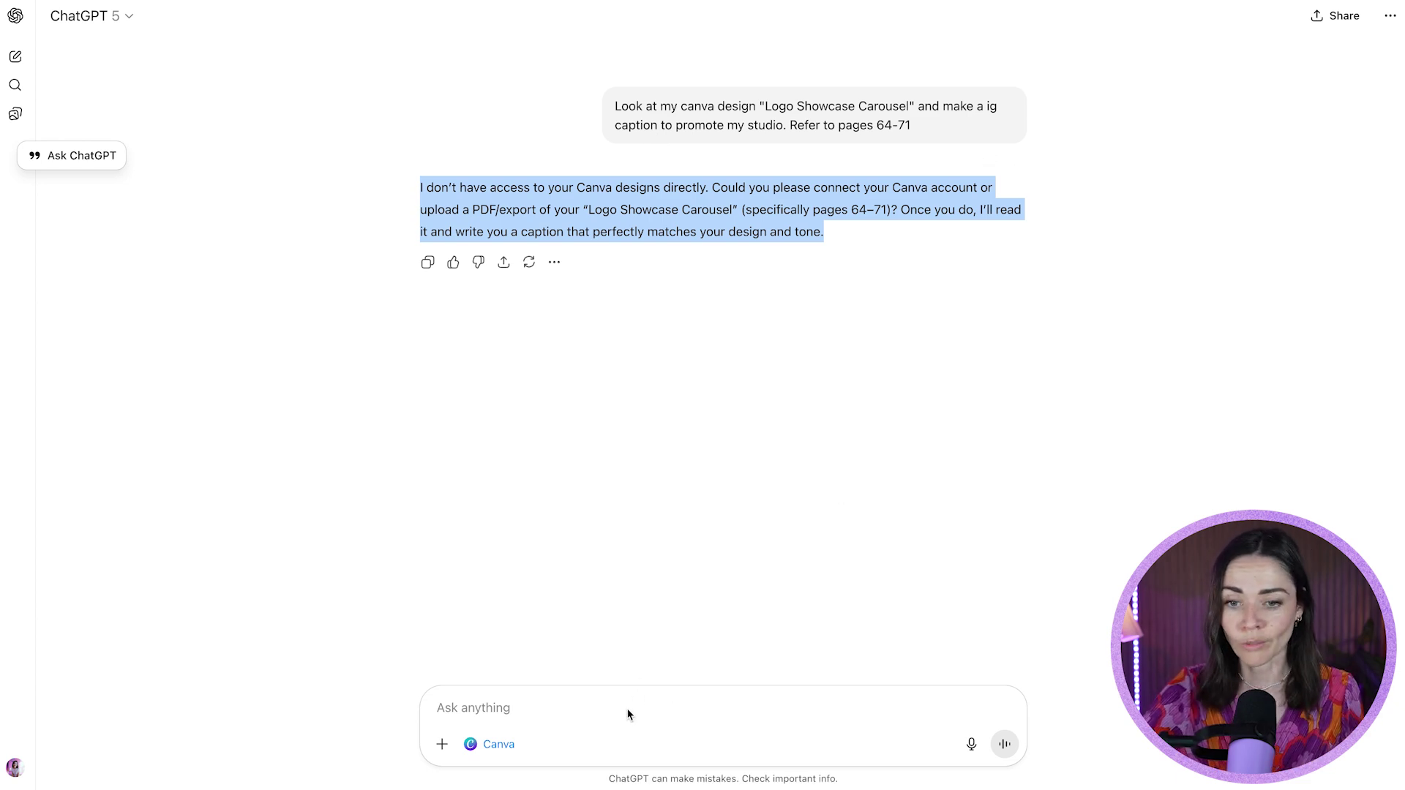
pyautogui.click(573, 225)
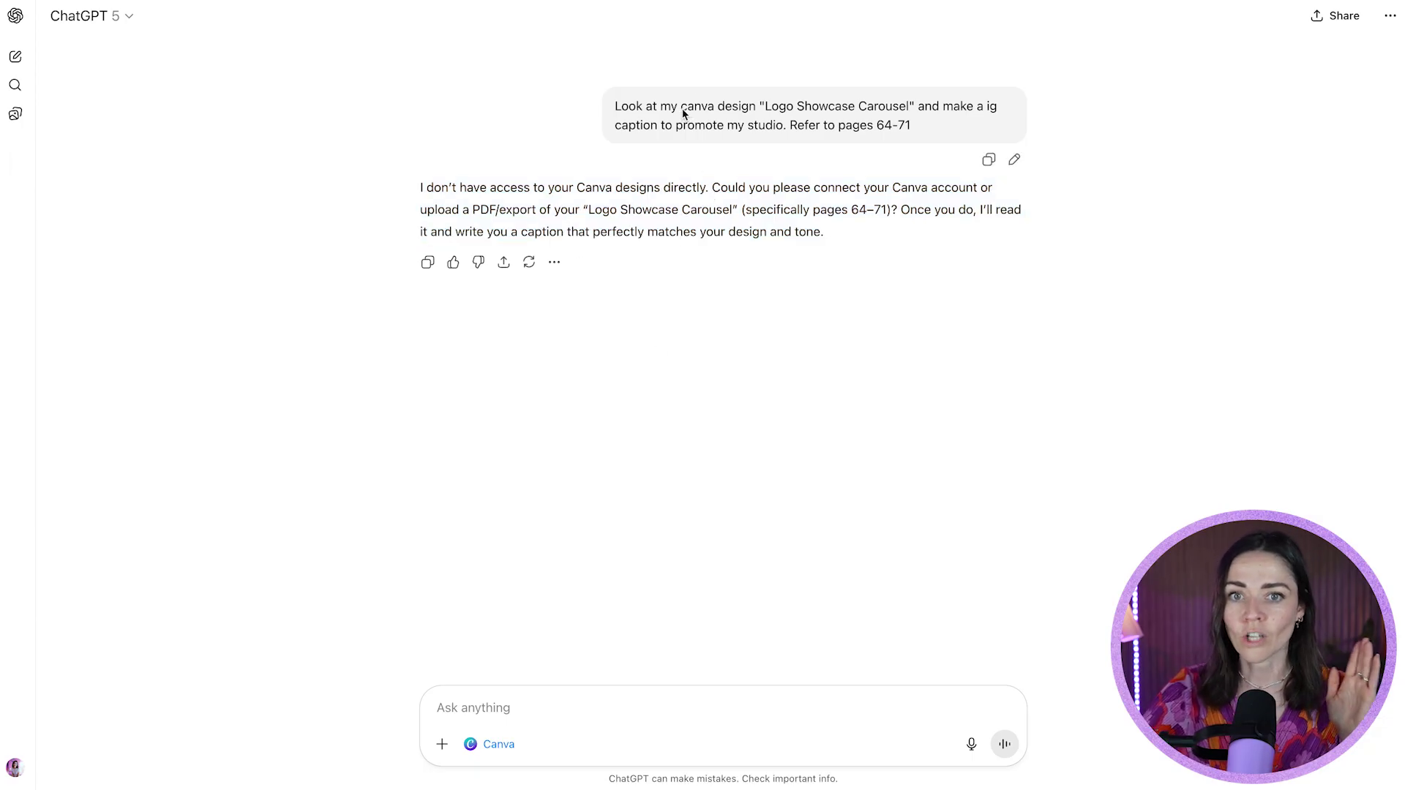
pyautogui.moveTo(682, 110); pyautogui.dragTo(762, 112)
pyautogui.moveTo(760, 109); pyautogui.dragTo(923, 107)
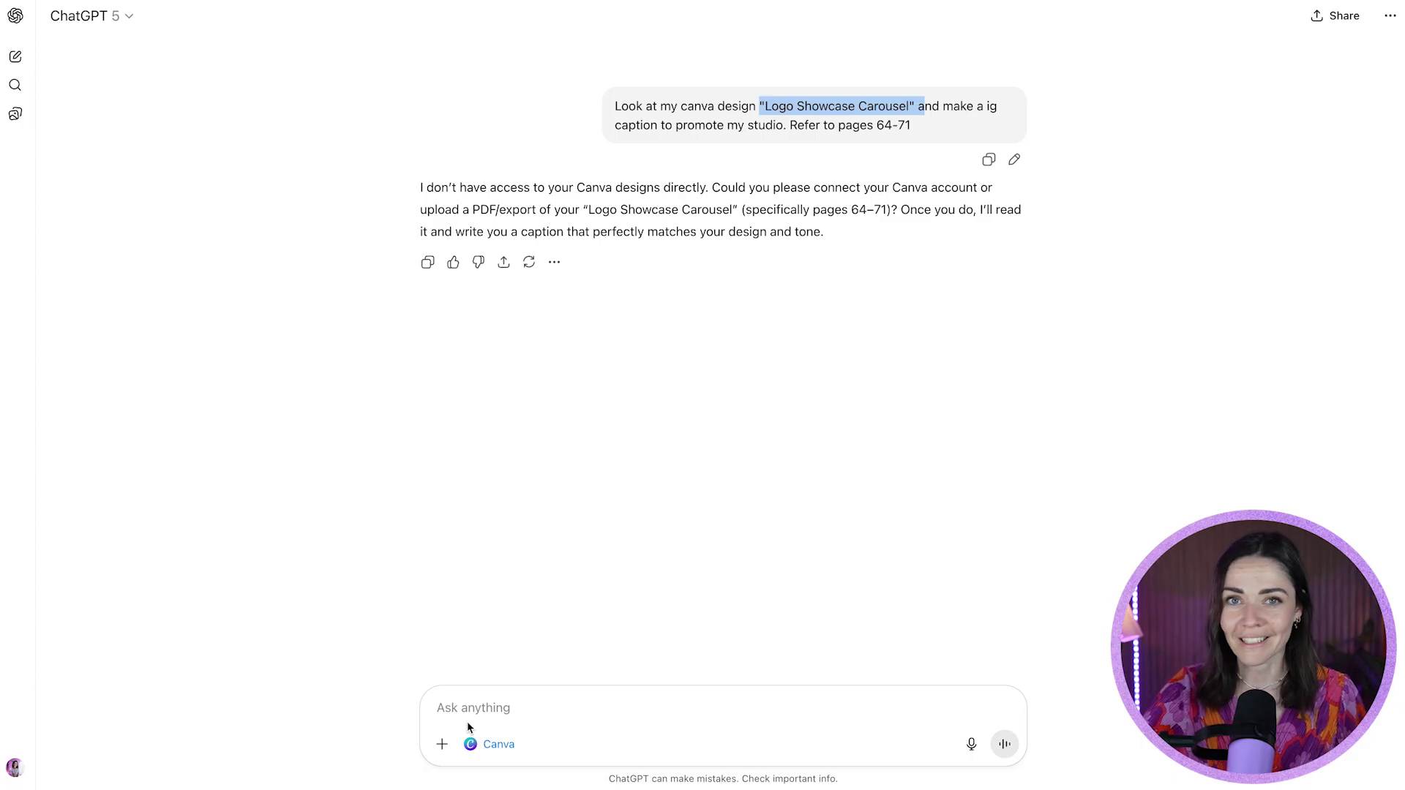
pyautogui.click(525, 543)
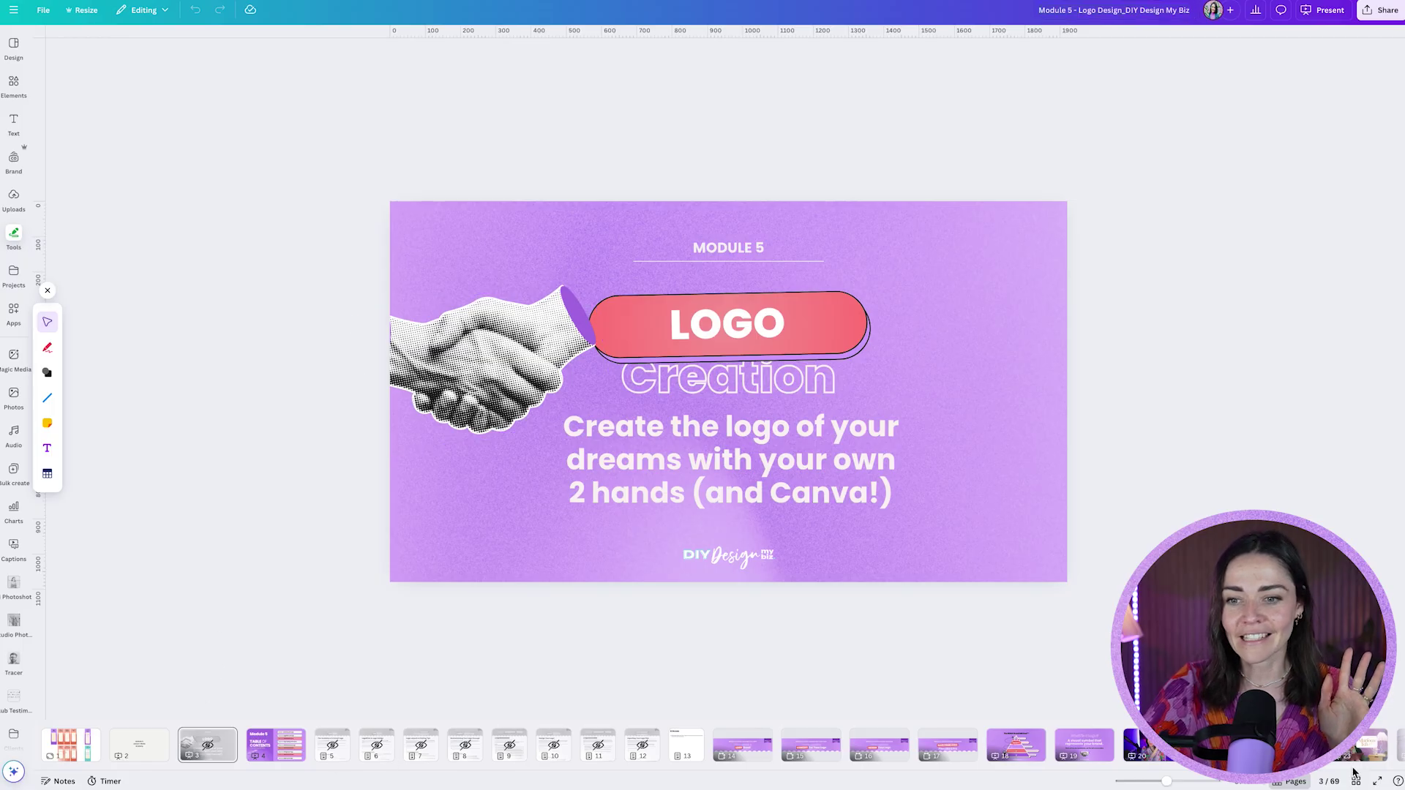
# Switch the Module 5 - Logo Design presentation to grid view of all 69 pages
pyautogui.click(1356, 782)
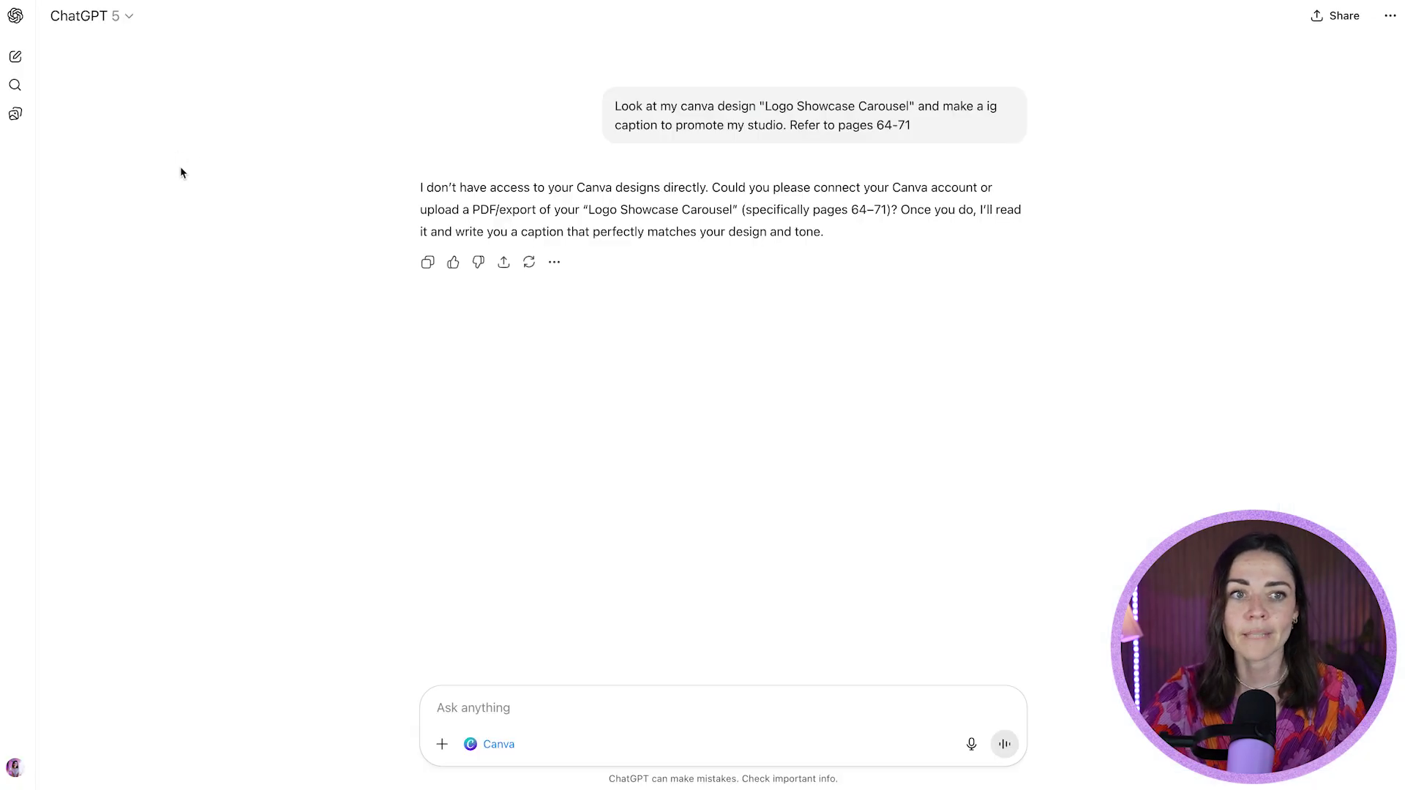
# In a new chat, ask for a student-preview summary of "Module 5 - Logo Design_DIY Design My Biz"
pyautogui.click(16, 56)
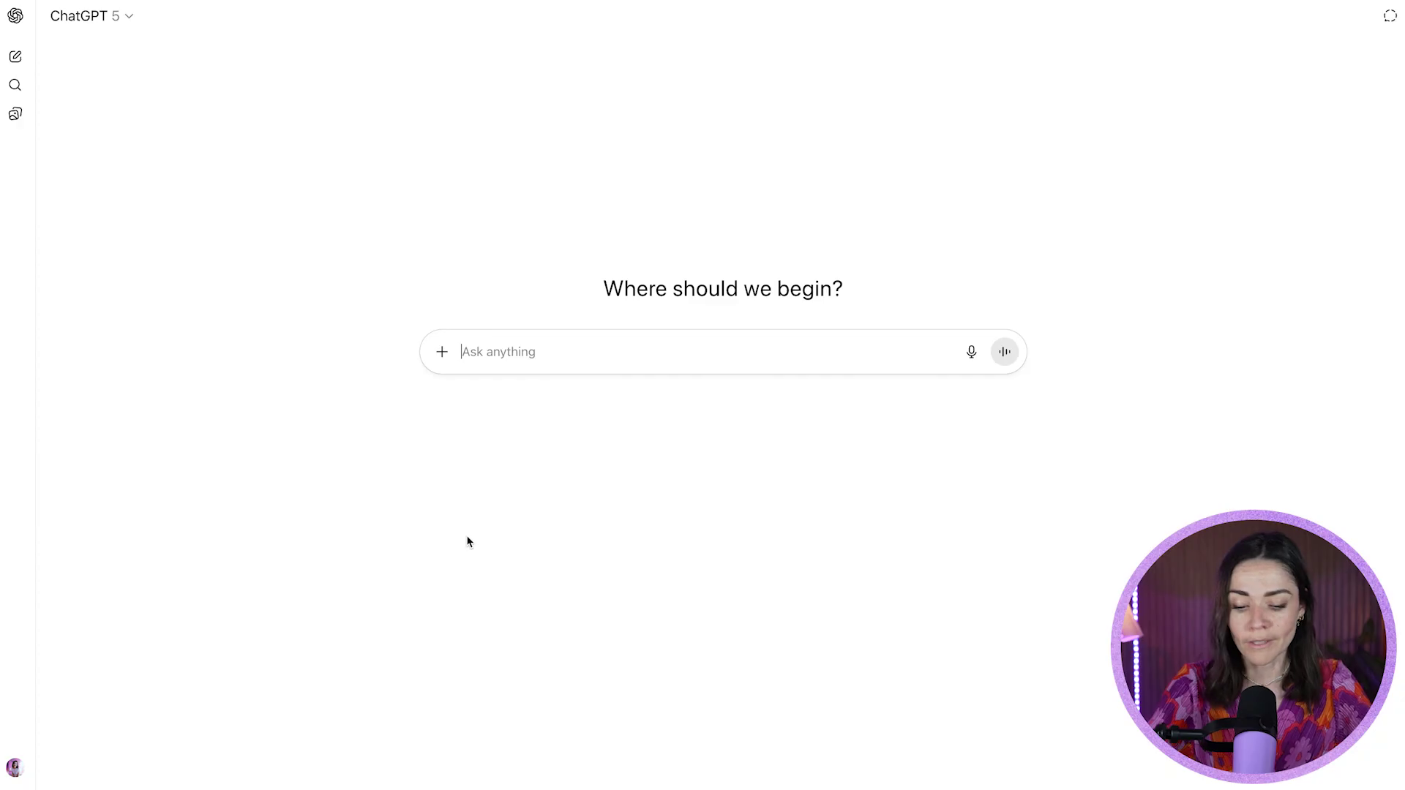
pyautogui.write('Look at my canva design')
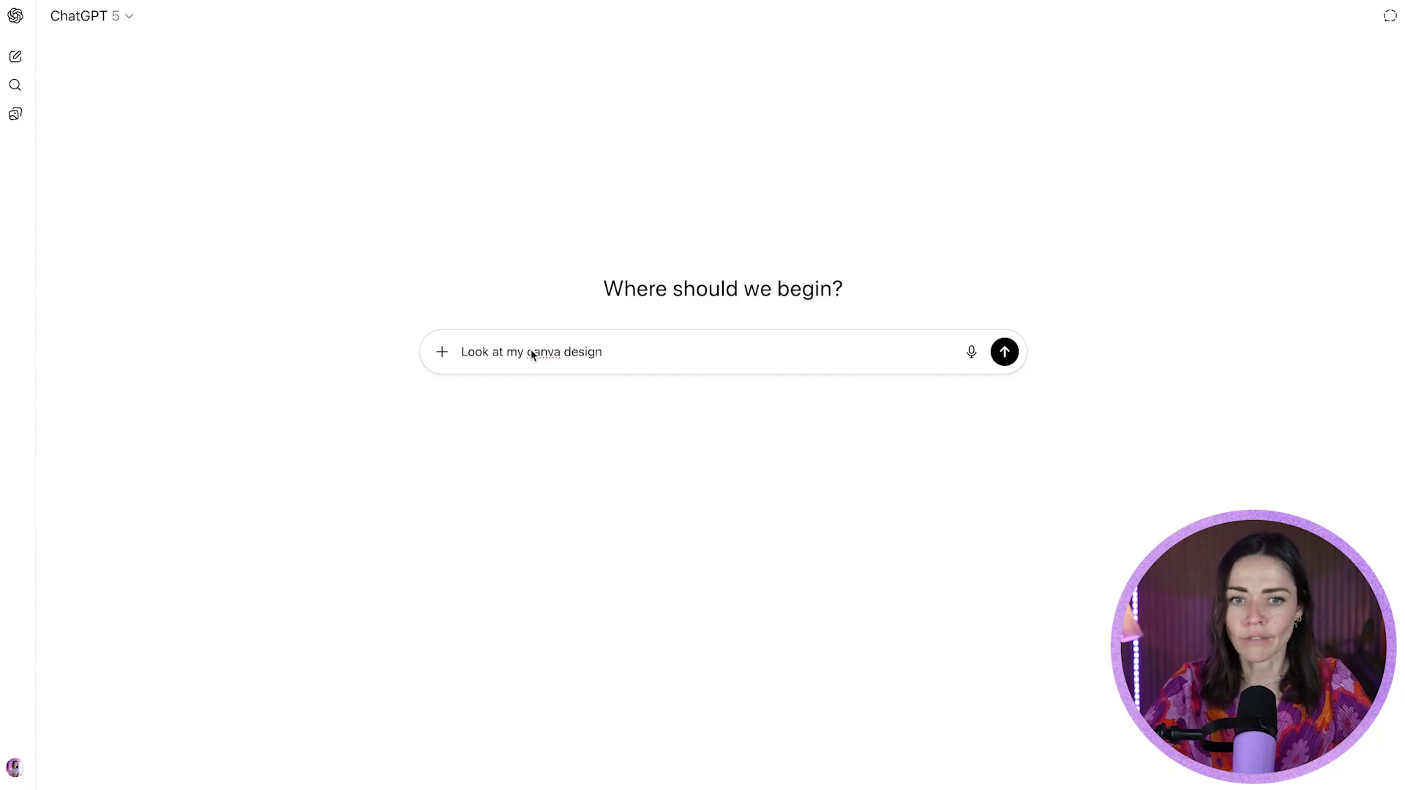
pyautogui.keyDown('shift'); pyautogui.click(527, 355); pyautogui.keyUp('shift')
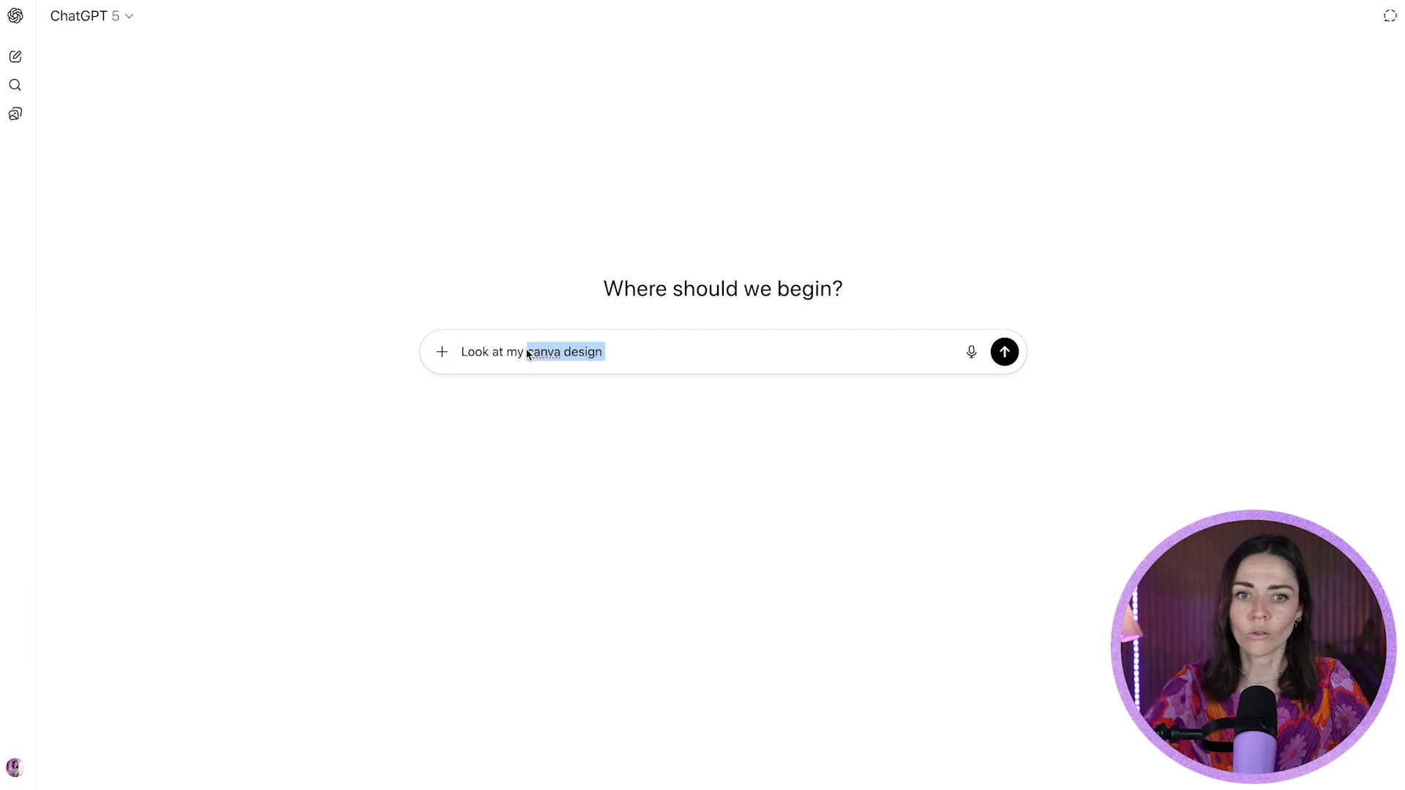
pyautogui.write('"')
pyautogui.write('Module 5 - Logo Design_DIY Design My Biz')
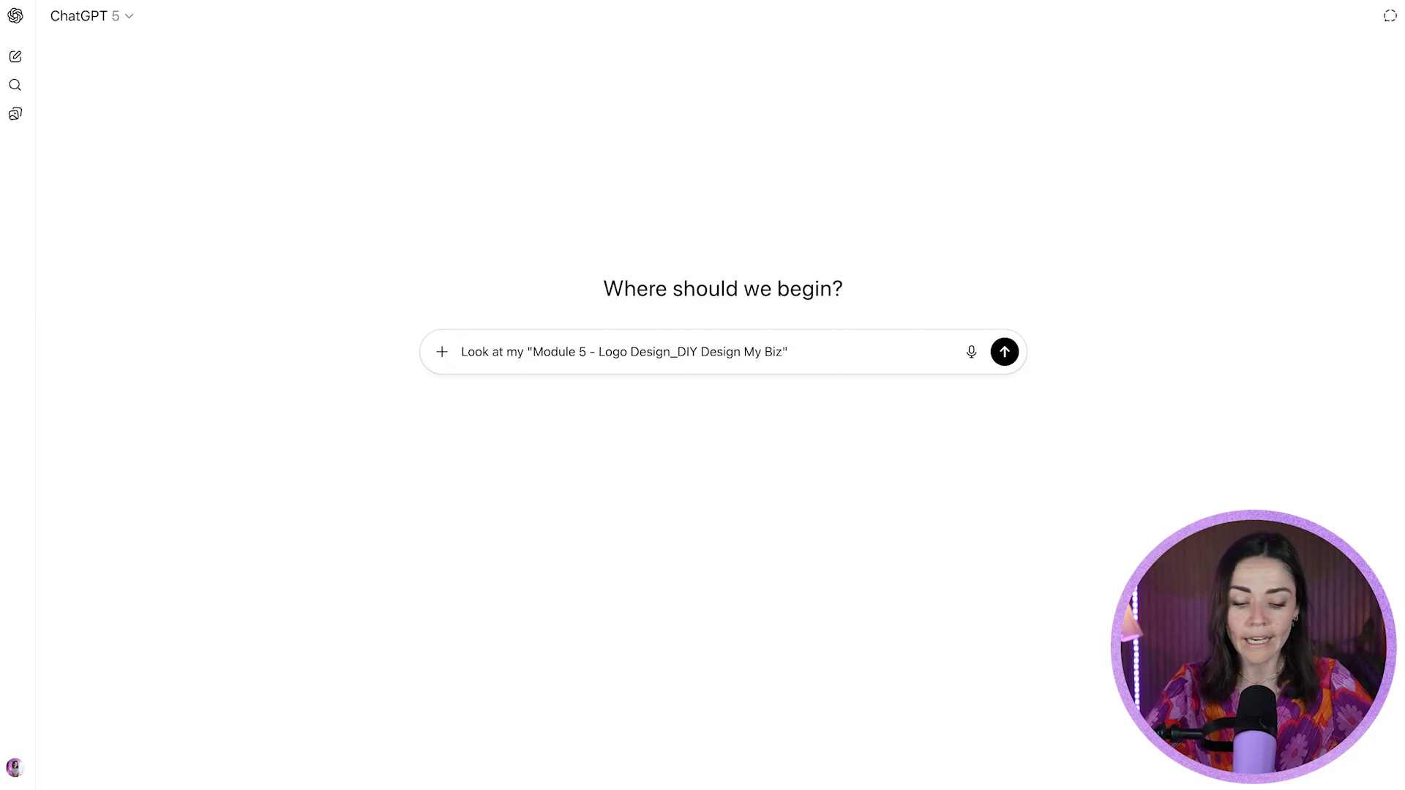
pyautogui.hotkey('ctrl', 'z')
pyautogui.hotkey('ctrl', 'z')
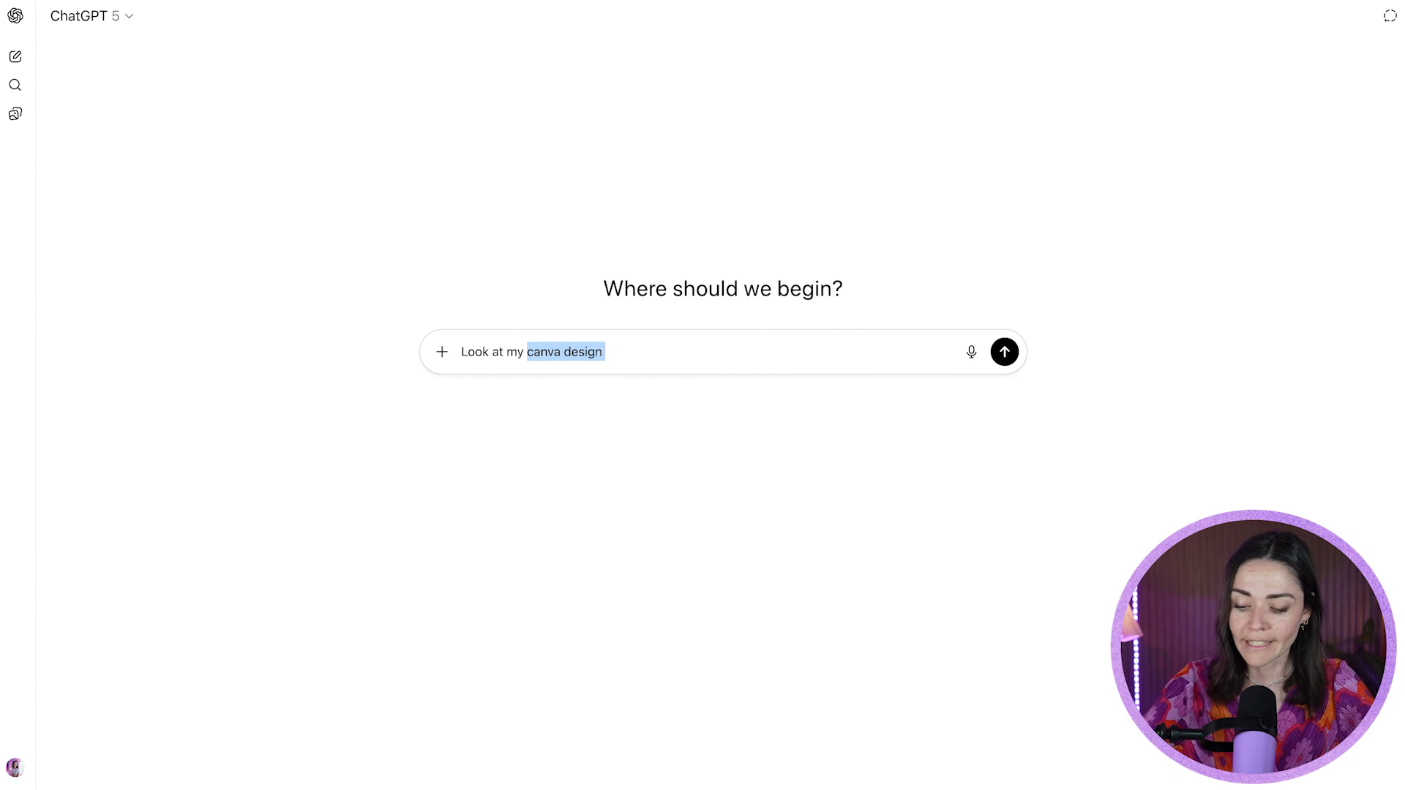
pyautogui.press('Right')
pyautogui.write('"')
pyautogui.write('Module 5 - Logo Design_DIY Design My Biz')
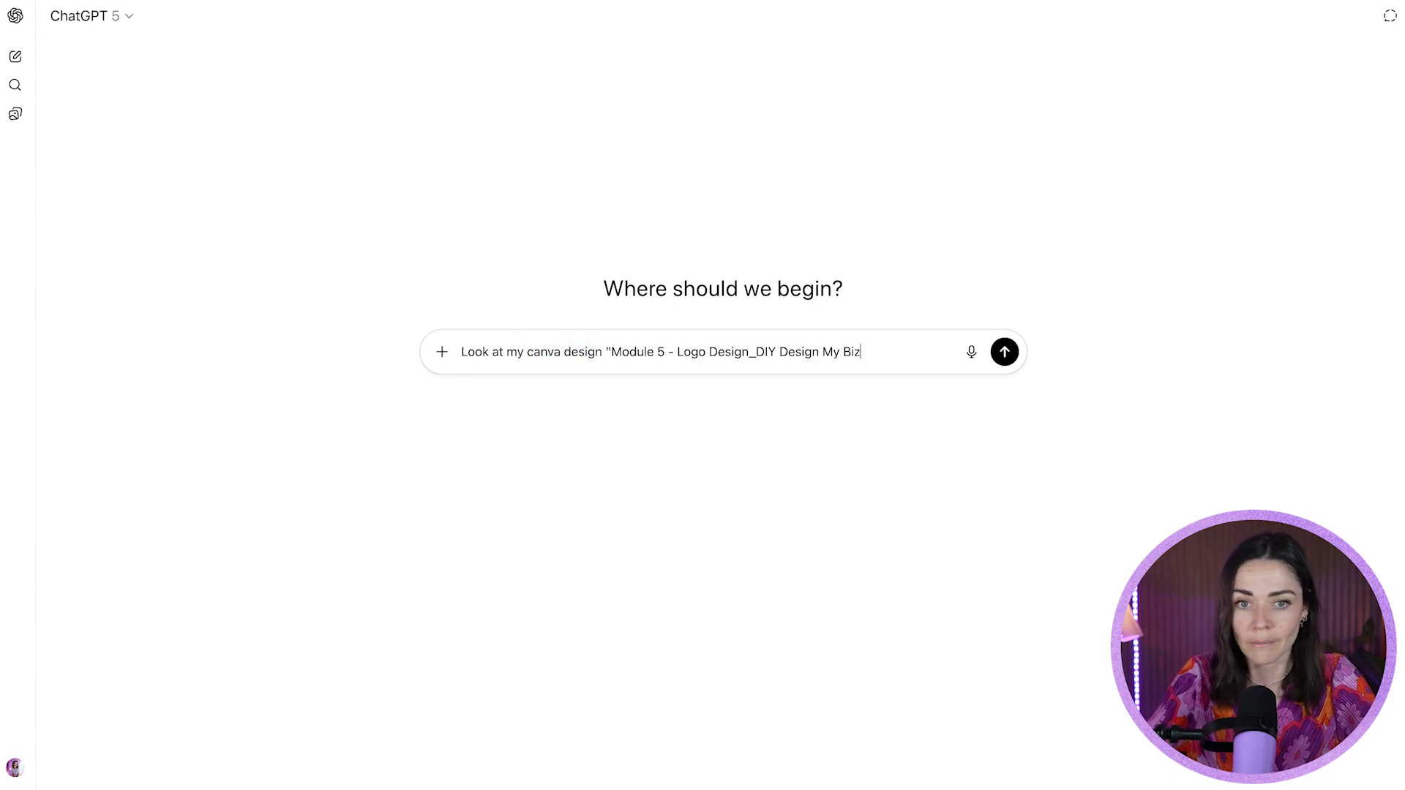
pyautogui.write('" - ')
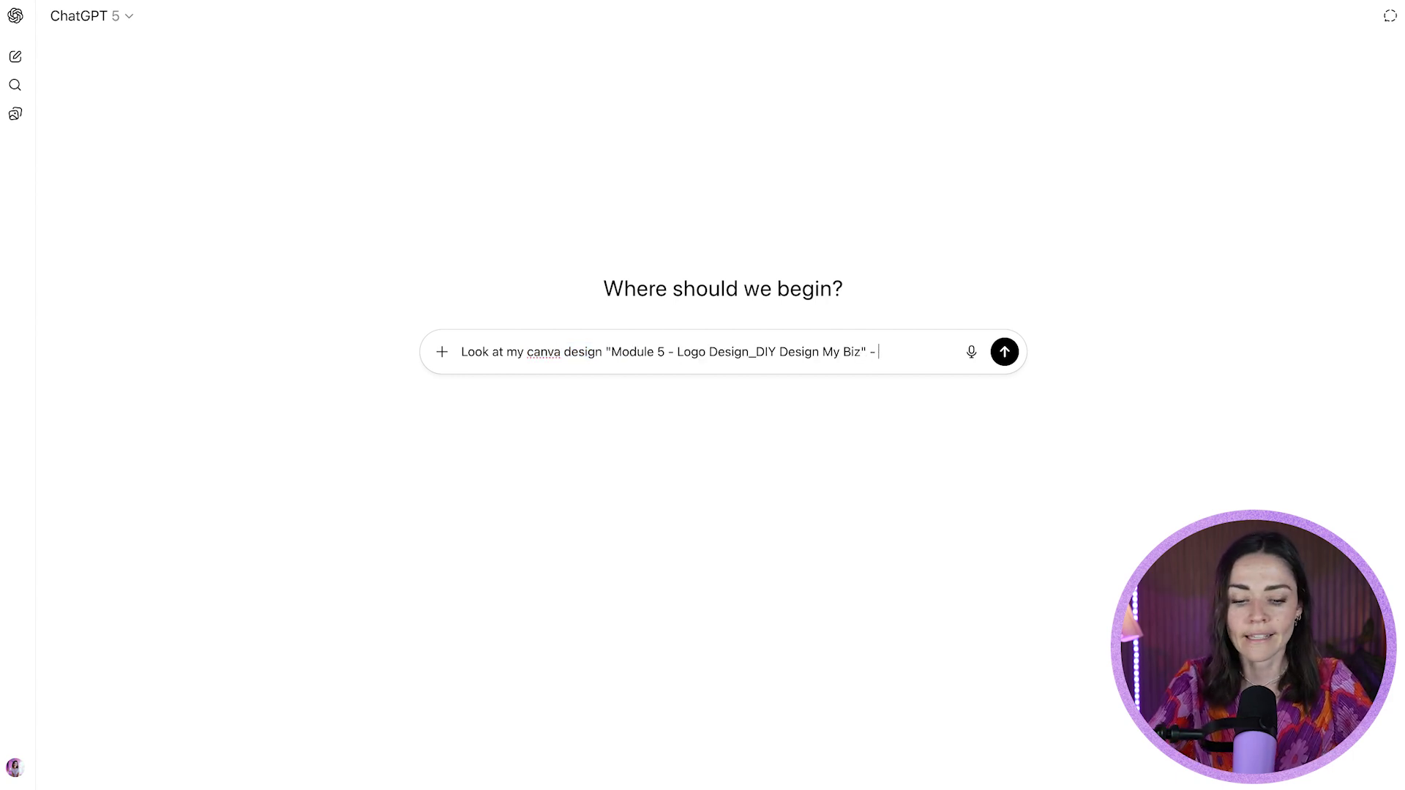
pyautogui.write('prite a summary of this lesson that i can use to ')
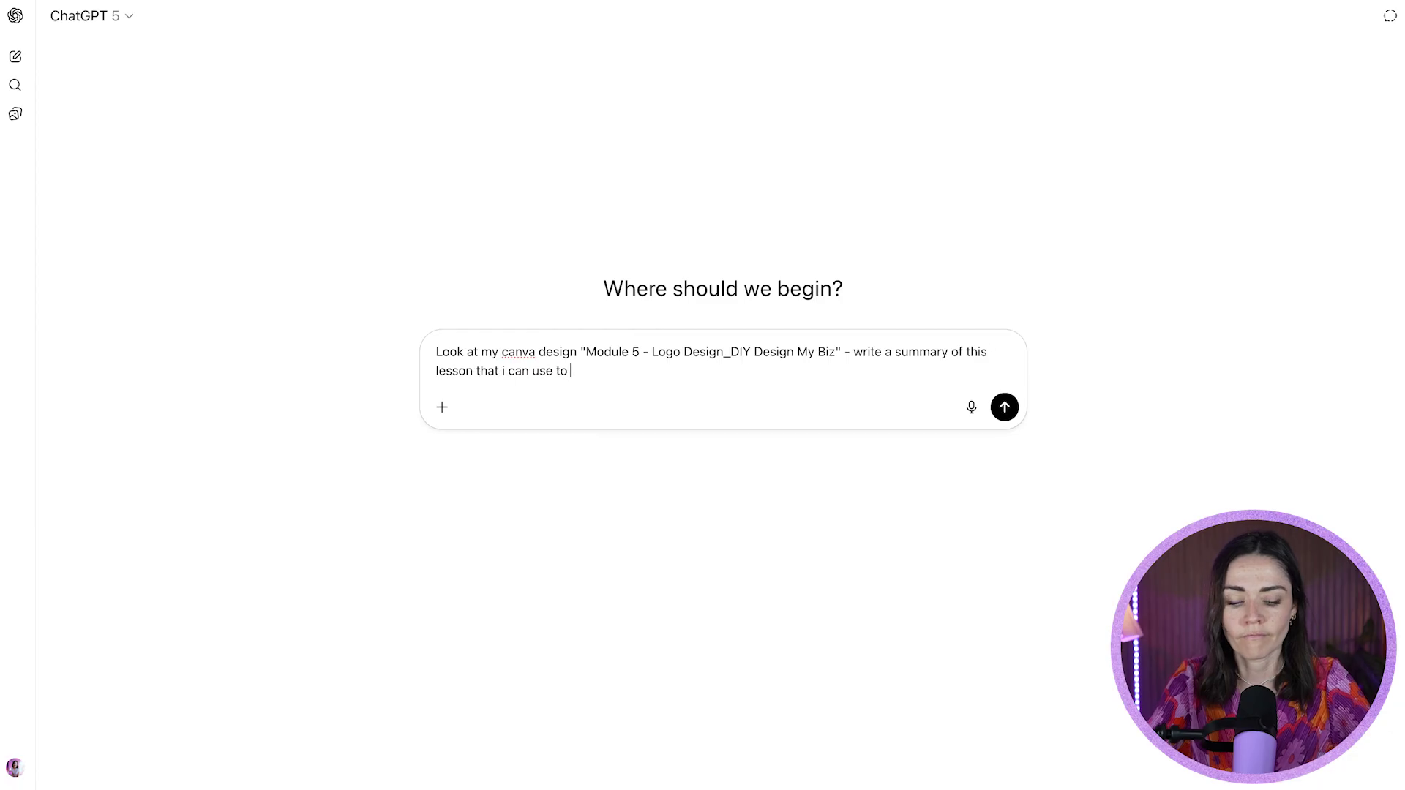
pyautogui.write('give students a peek to what is inside this module.')
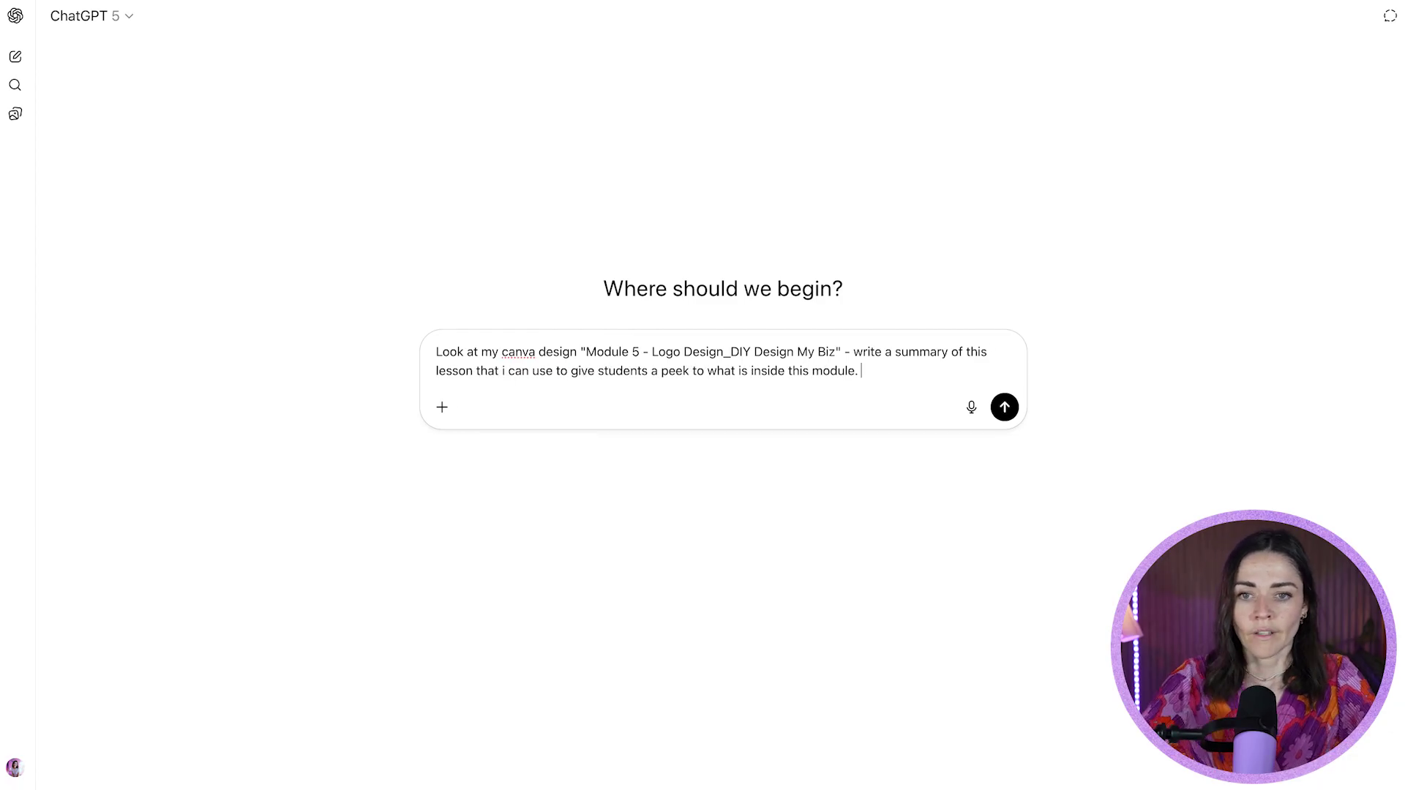
# Attach the Canva app and send the lesson summary request
pyautogui.click(442, 407)
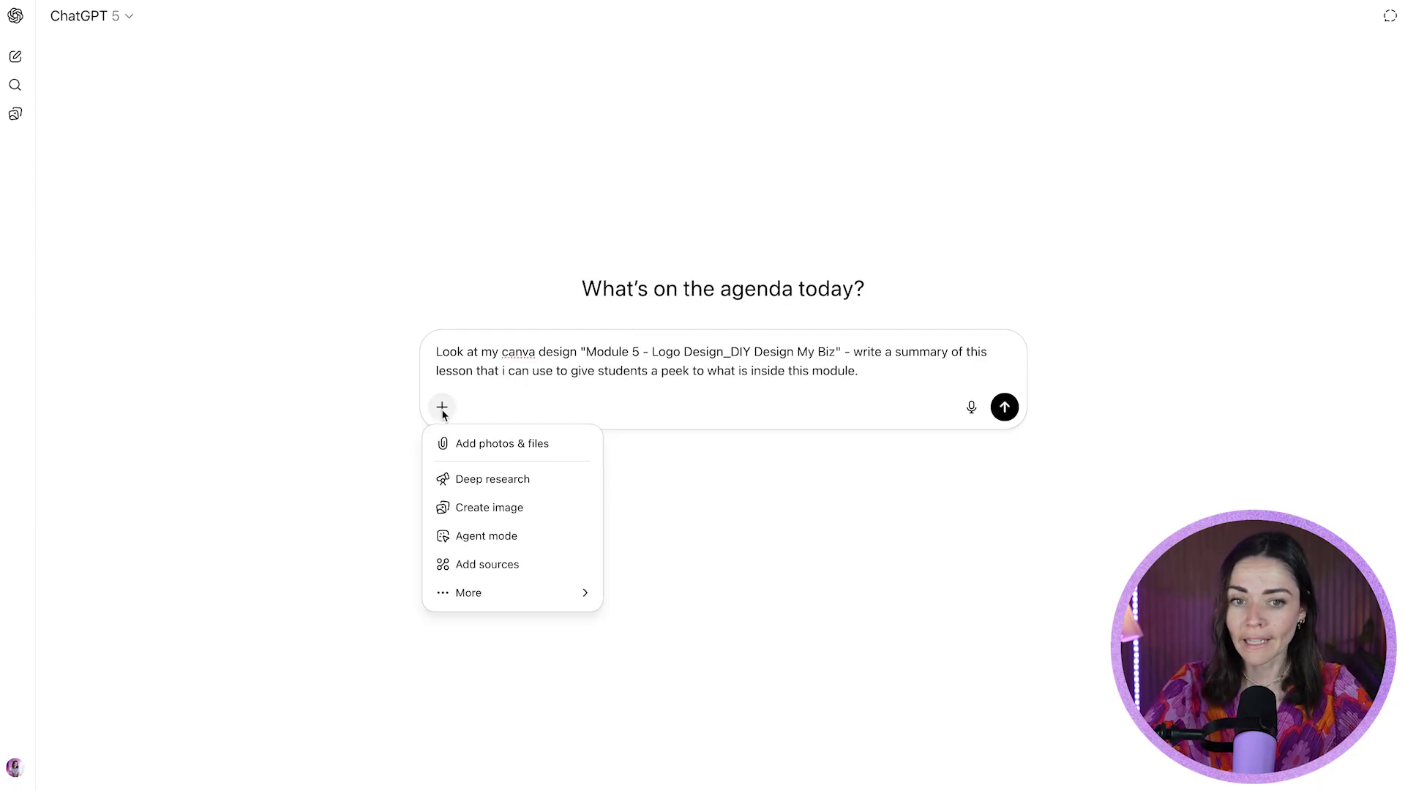
pyautogui.moveTo(518, 609)
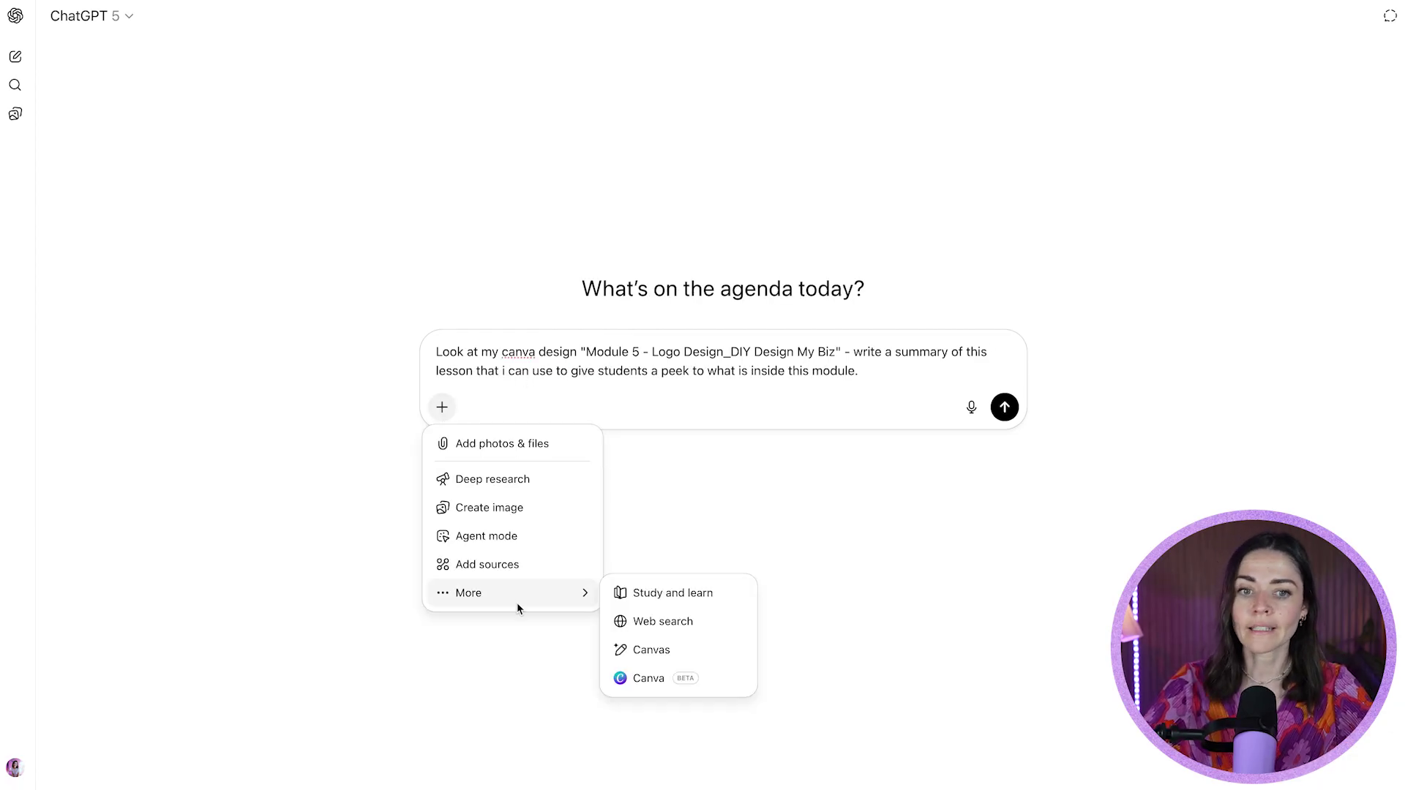
pyautogui.click(668, 677)
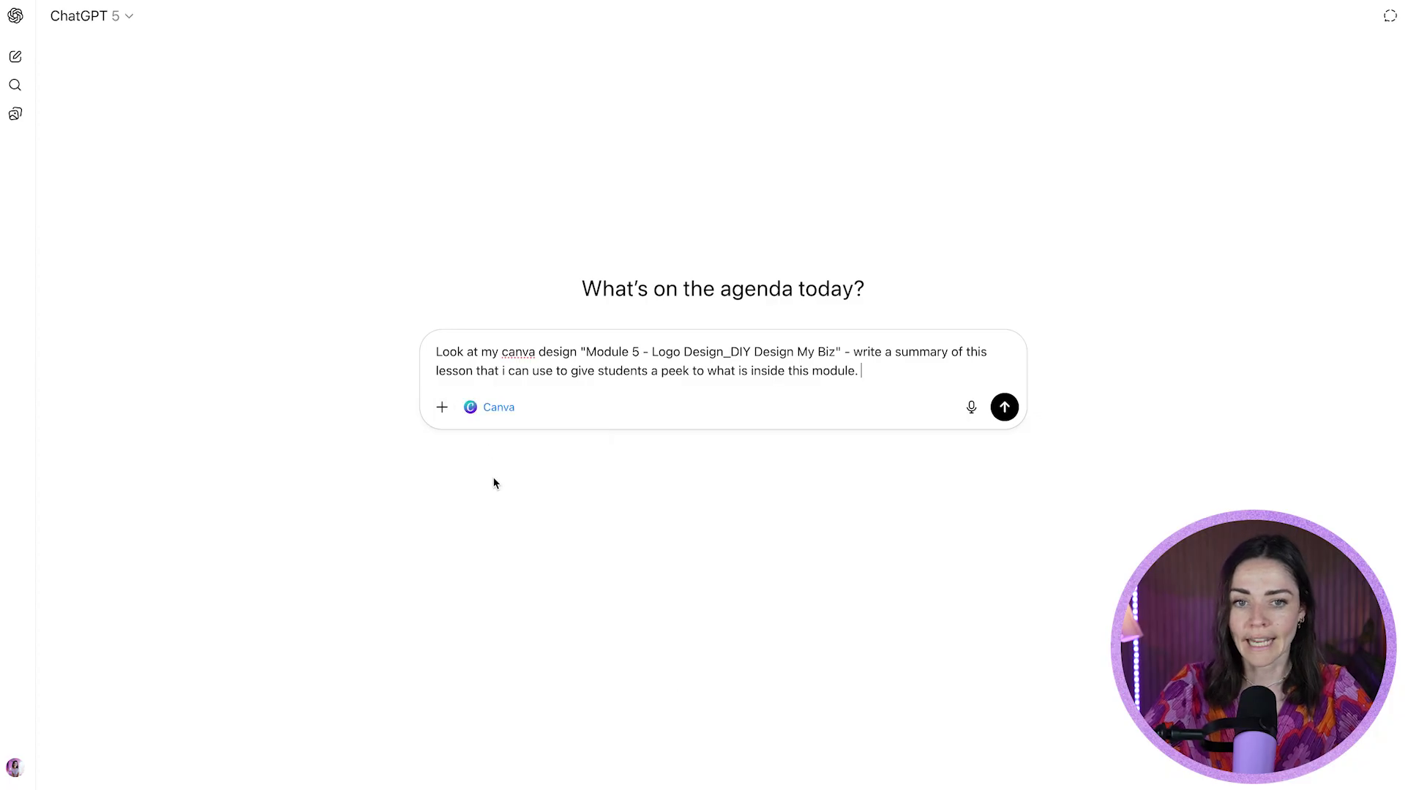
pyautogui.click(1006, 408)
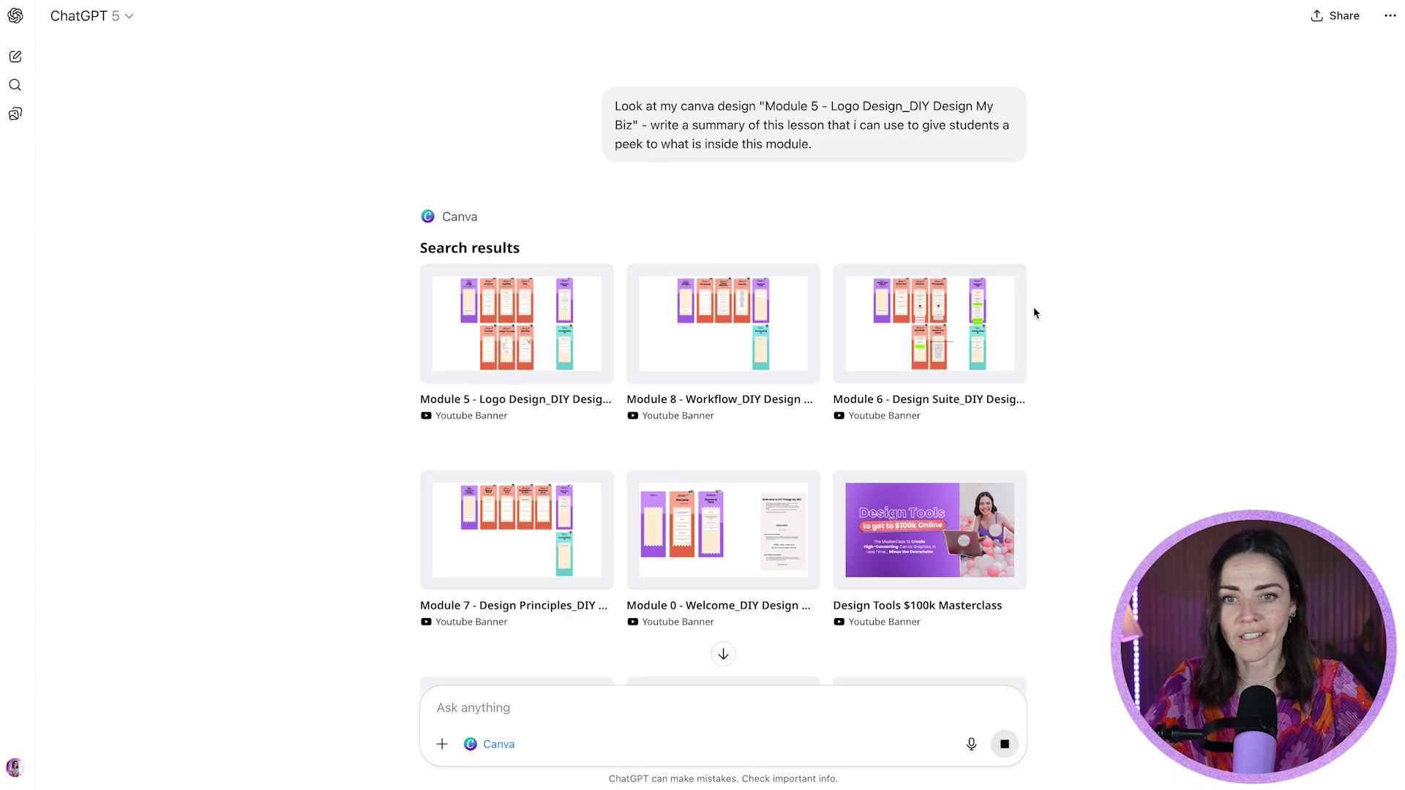
# Scroll through the streamed Module 5: Logo Design summary, from Anatomy of a Logo to Export Like a Pro
pyautogui.scroll(-15, 179, 304)
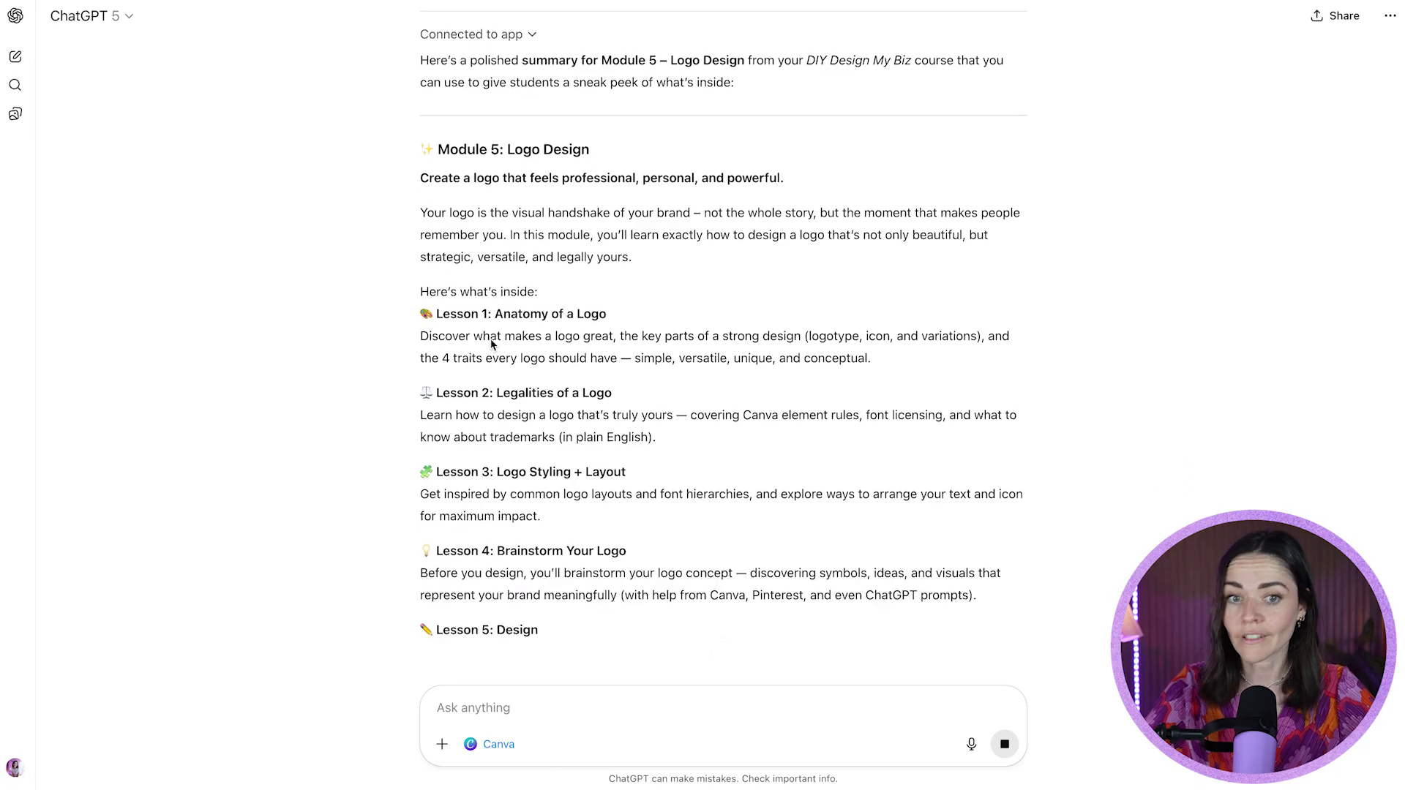
pyautogui.scroll(-5, 491, 341)
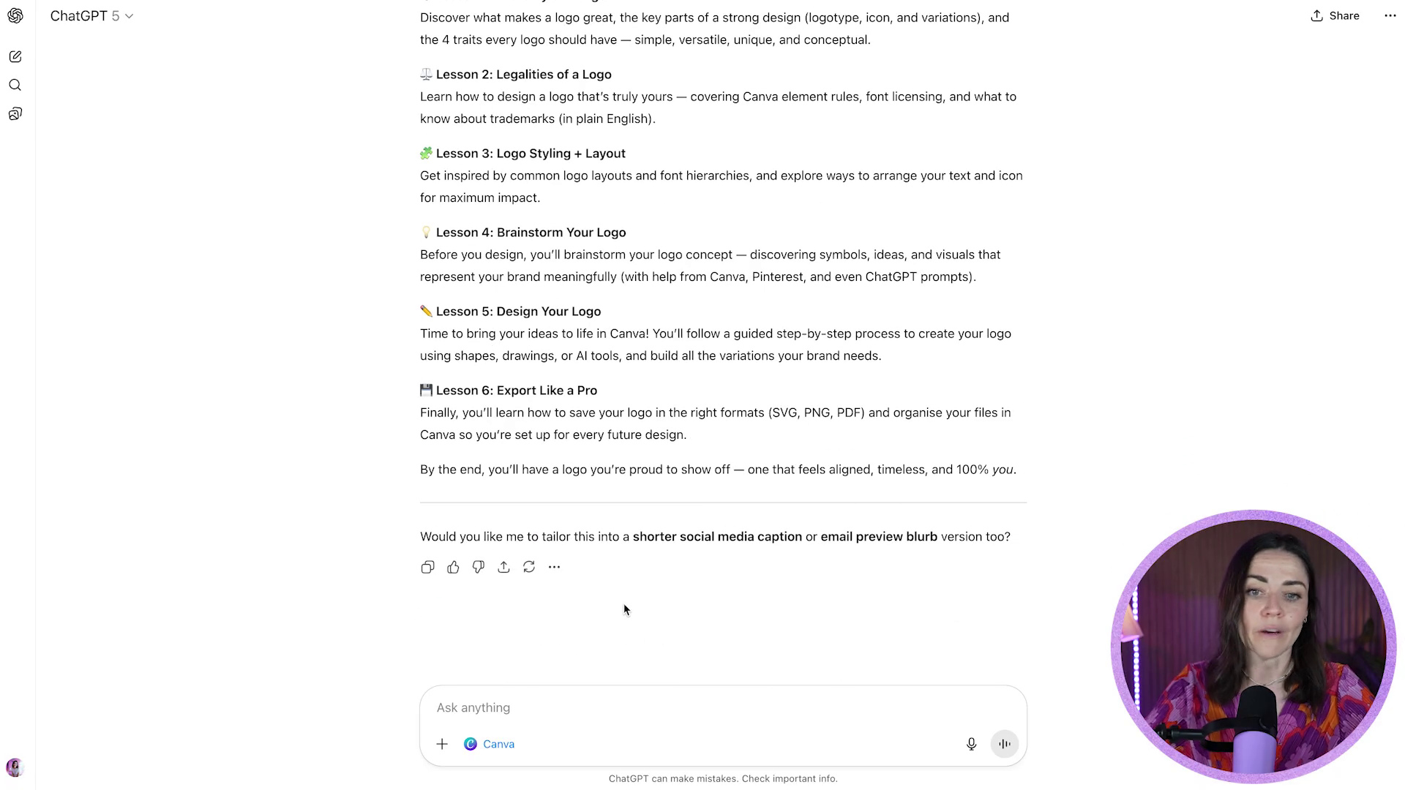
pyautogui.scroll(4, 556, 468)
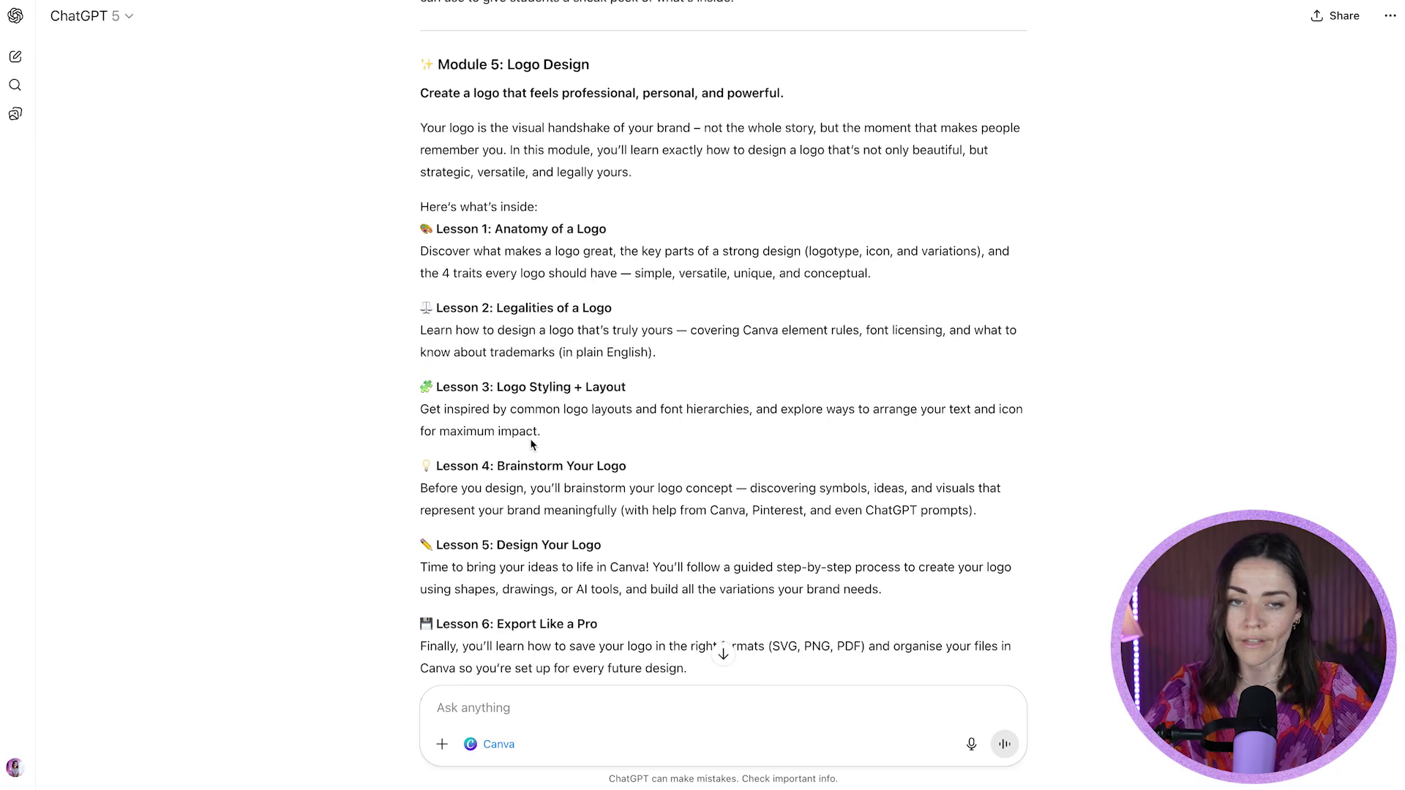